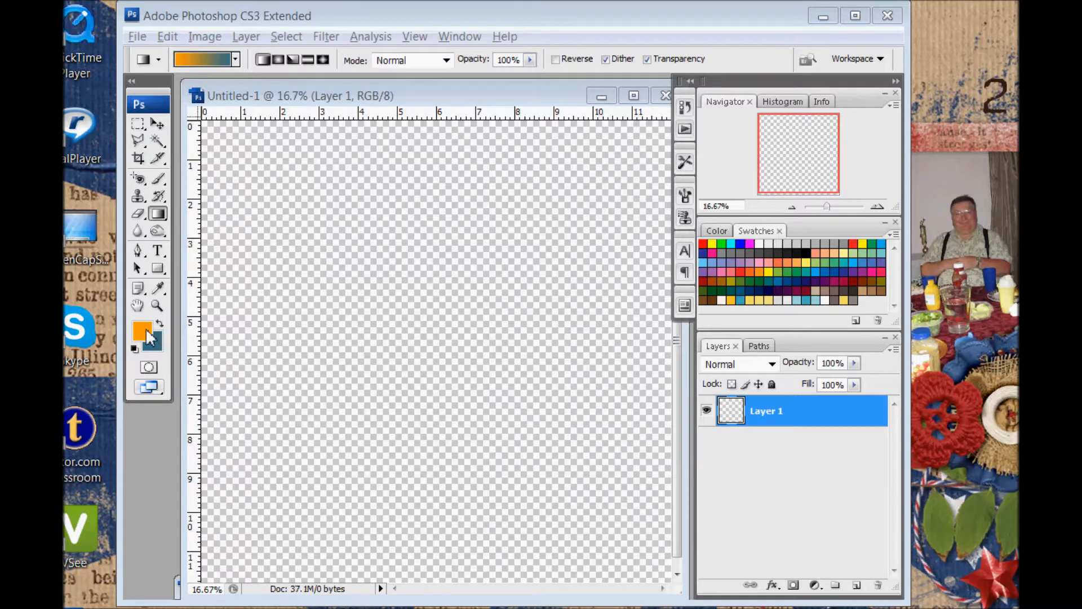
Set the foreground color to off-white, hex faf9f7
left_click(149, 333)
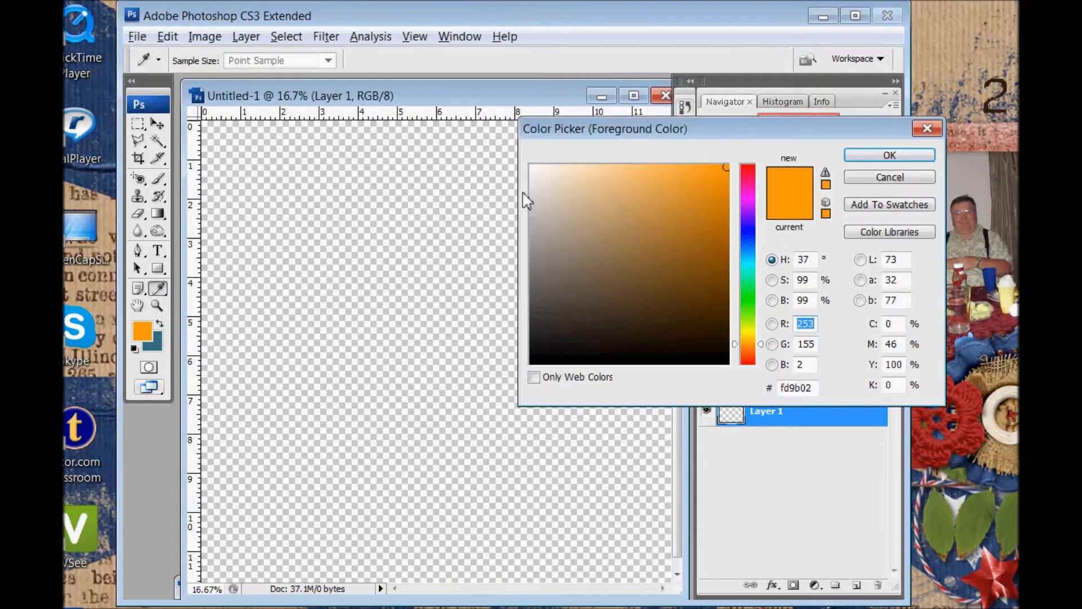
left_click(532, 168)
left_click(846, 156)
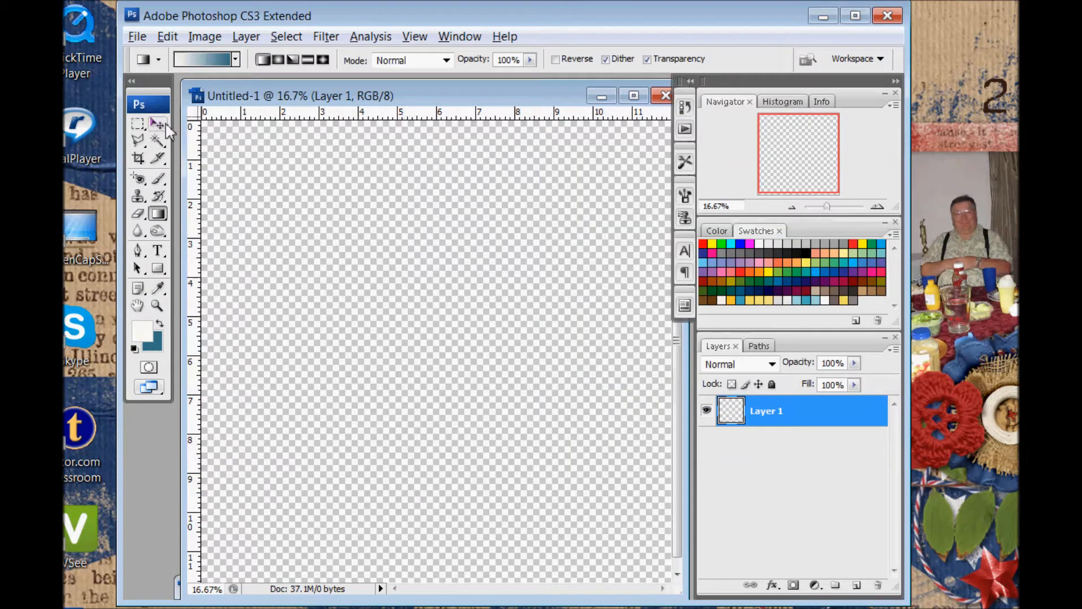
Switch to the Paint Bucket tool and return to the Gradient tool
right_click(163, 211)
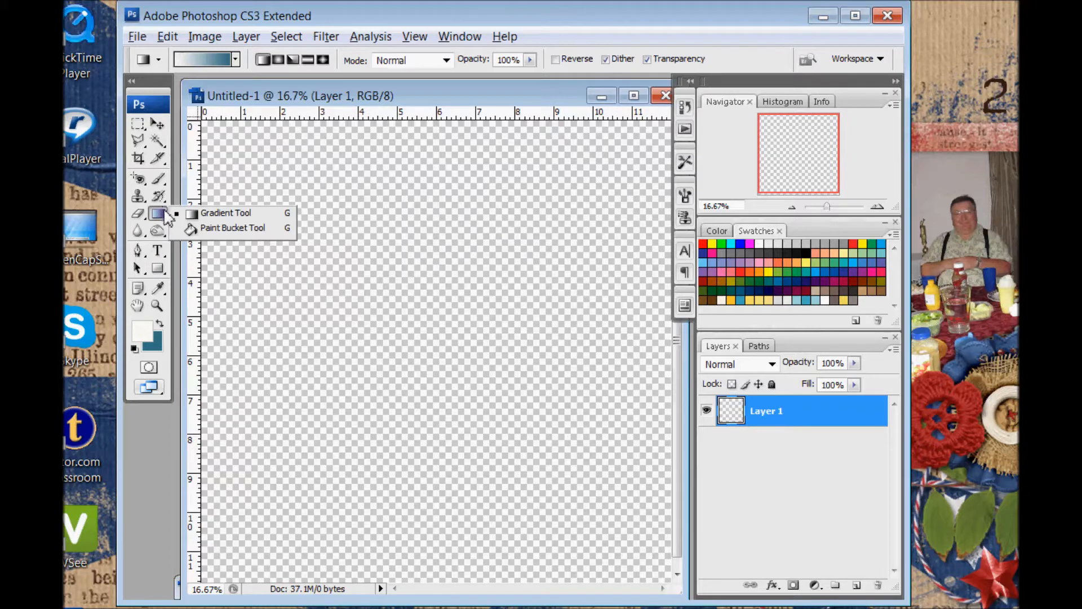
left_click(252, 230)
right_click(163, 220)
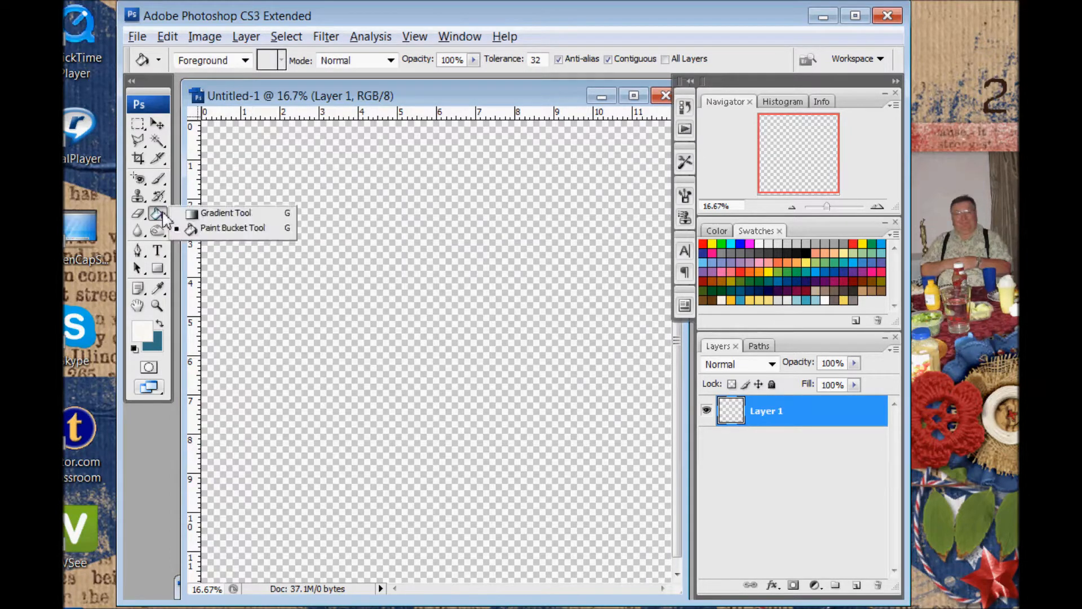
left_click(216, 214)
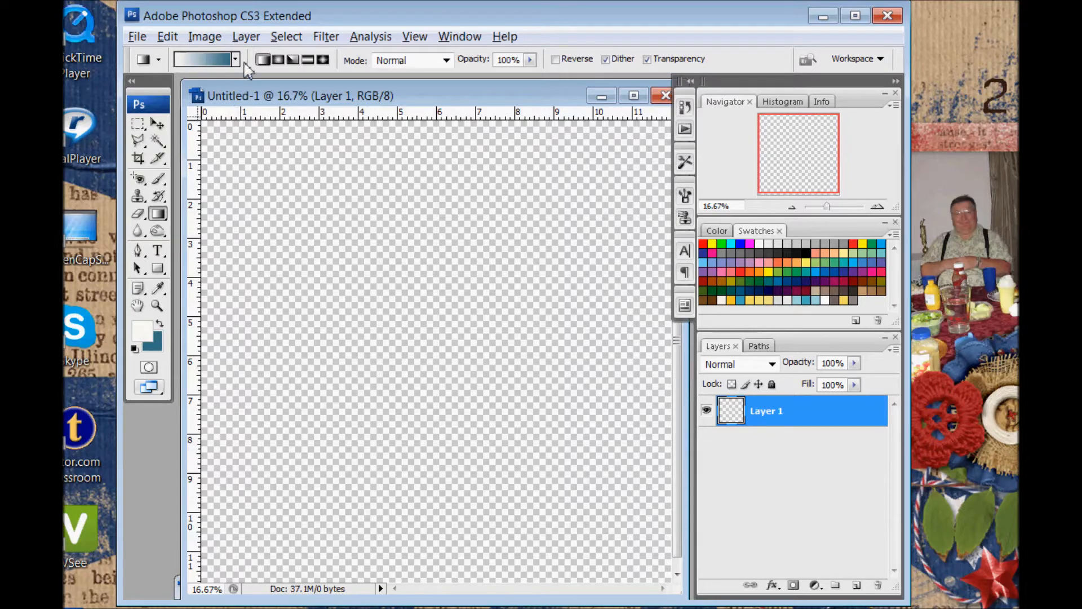
Move the gradient's end opacity stop to 98% and its teal color stop to 30%, and draw it horizontally across the canvas
left_click(218, 61)
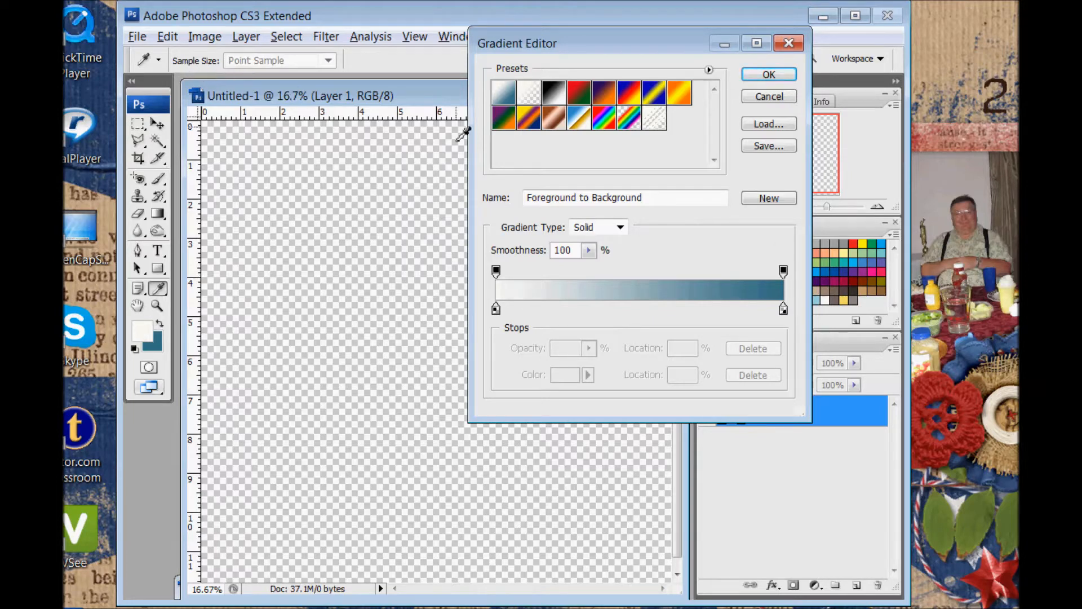
left_click_drag(656, 44, 569, 107)
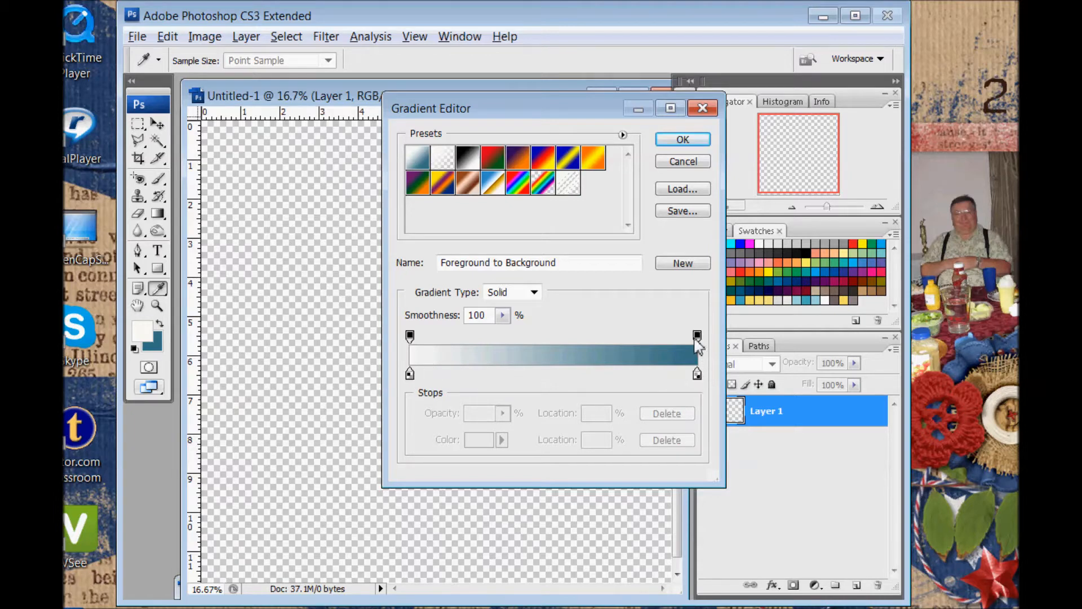
left_click_drag(698, 336, 673, 336)
left_click_drag(560, 341, 691, 337)
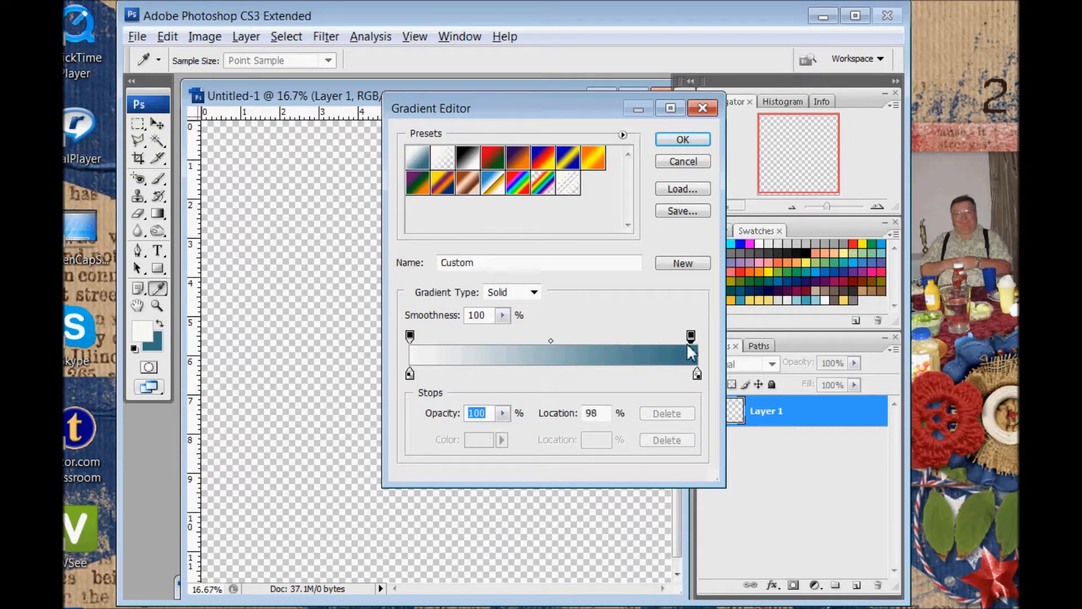
left_click_drag(697, 373, 497, 374)
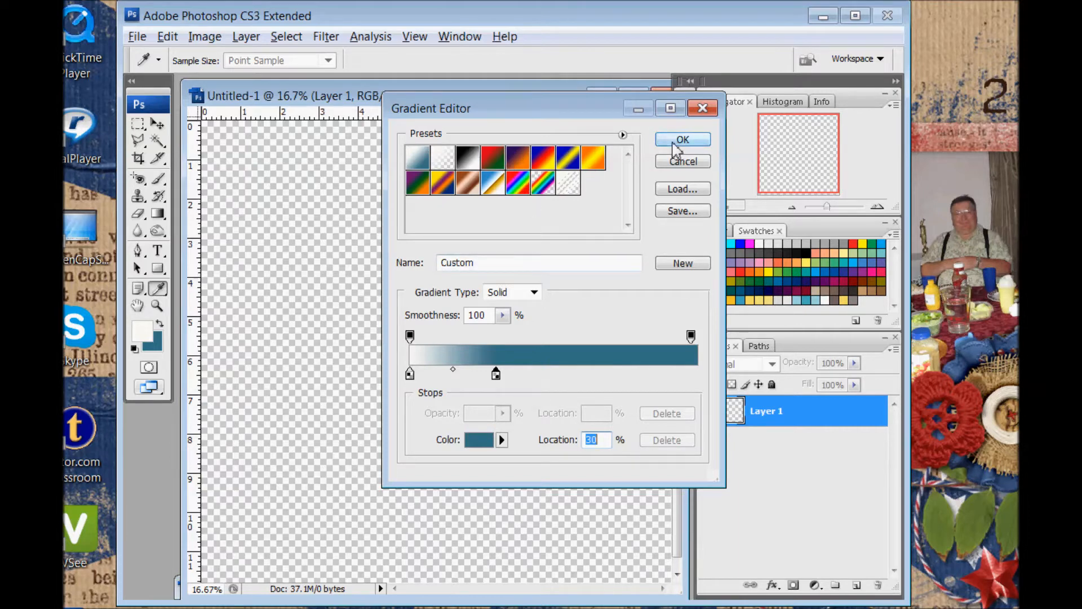
left_click(675, 148)
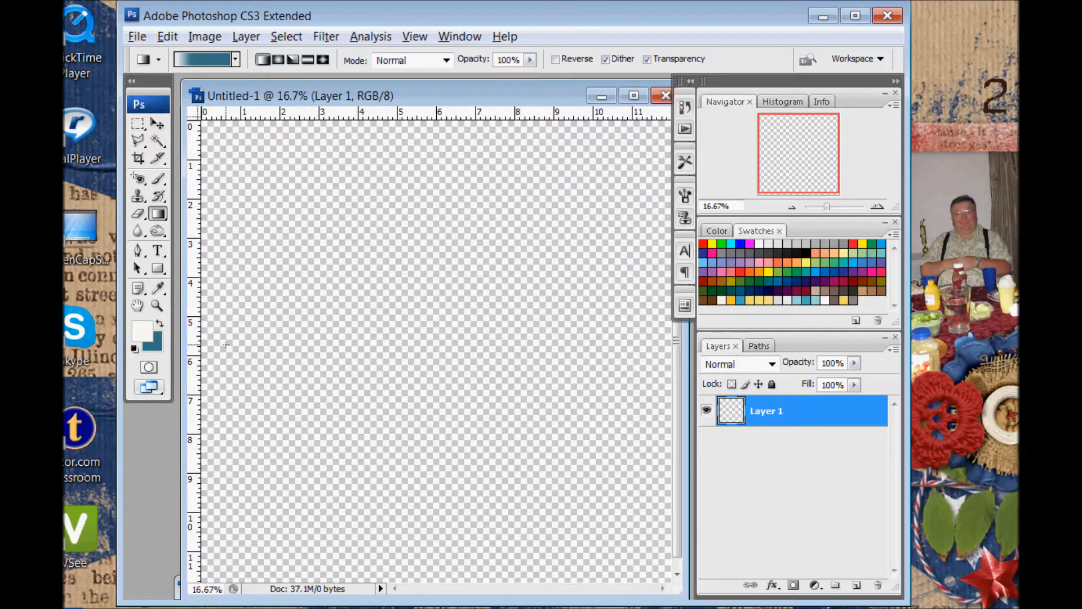
left_click_drag(302, 345, 651, 348)
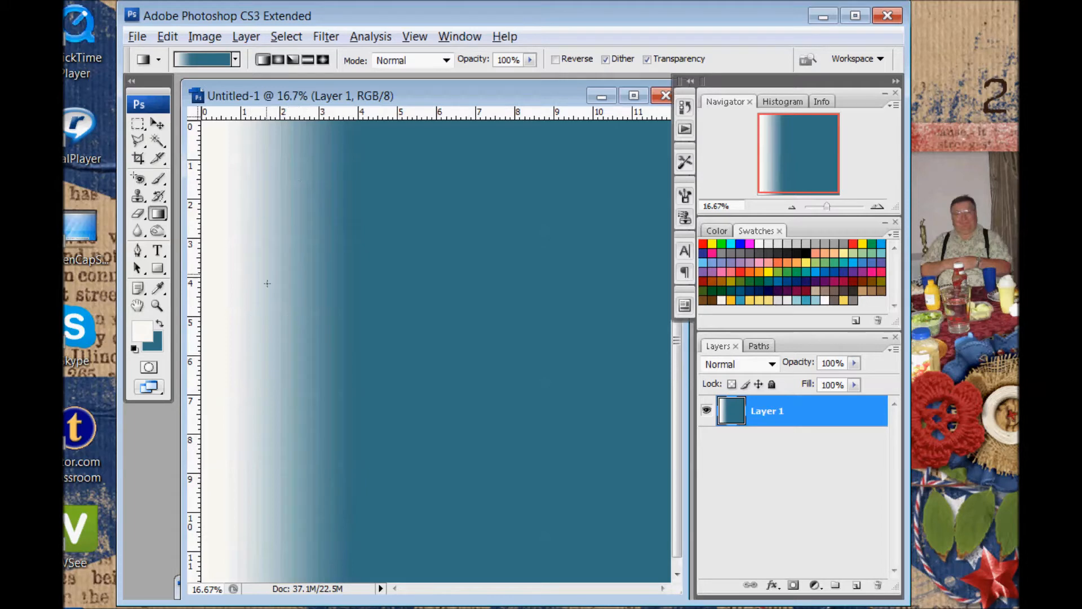
Restore the Foreground to Background gradient and draw it across the full canvas width from left to right
left_click(235, 59)
left_click(153, 89)
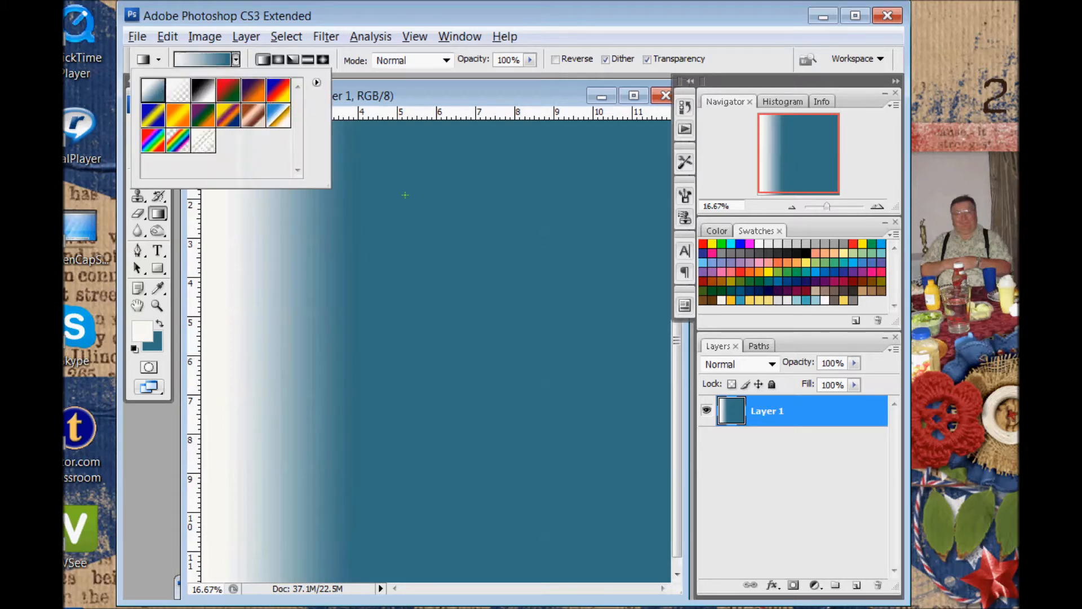
left_click(200, 59)
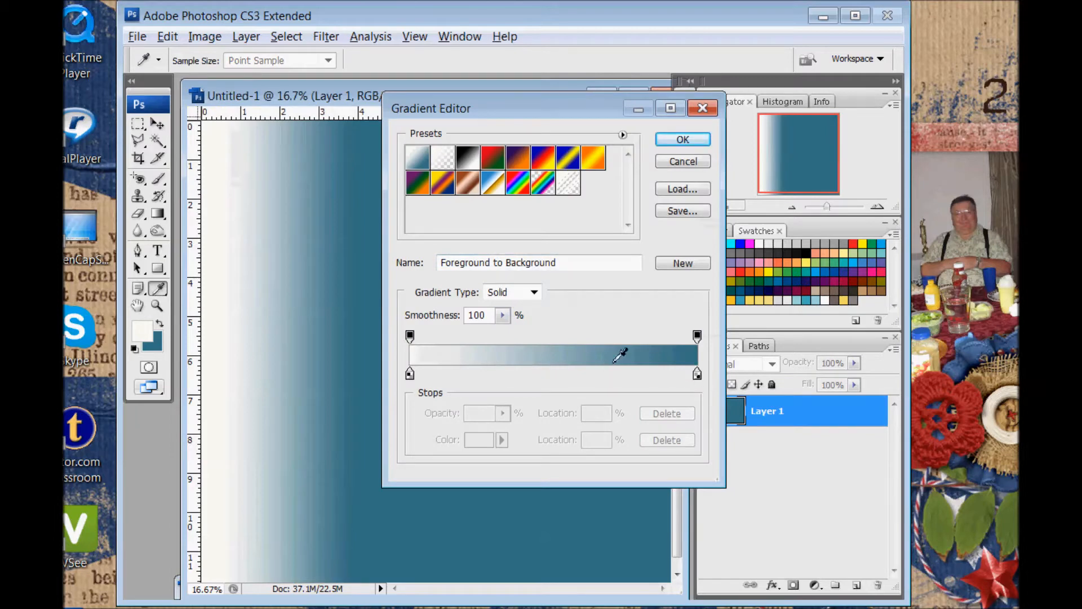
left_click(679, 142)
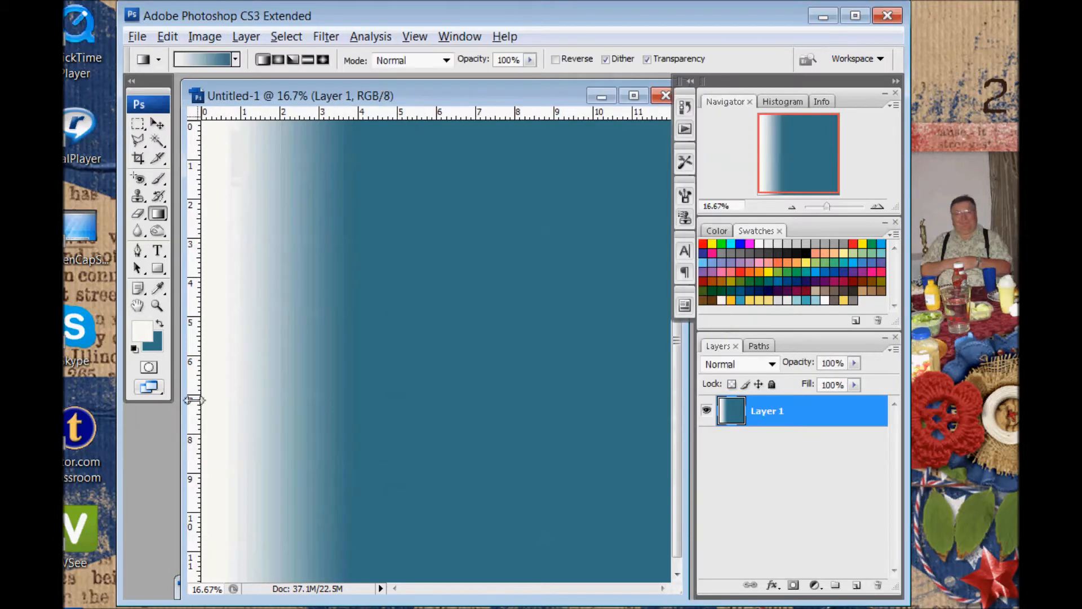
left_click_drag(209, 335, 644, 329)
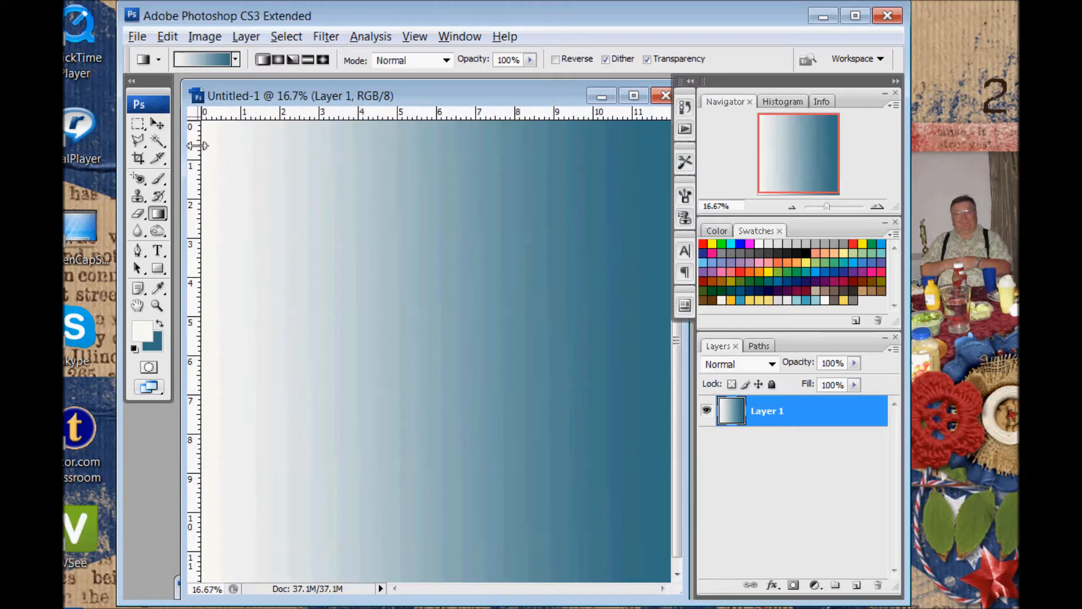
Change the gradient's starting color stop at 0% to red, hex ed1c24, using a swatch
left_click(202, 60)
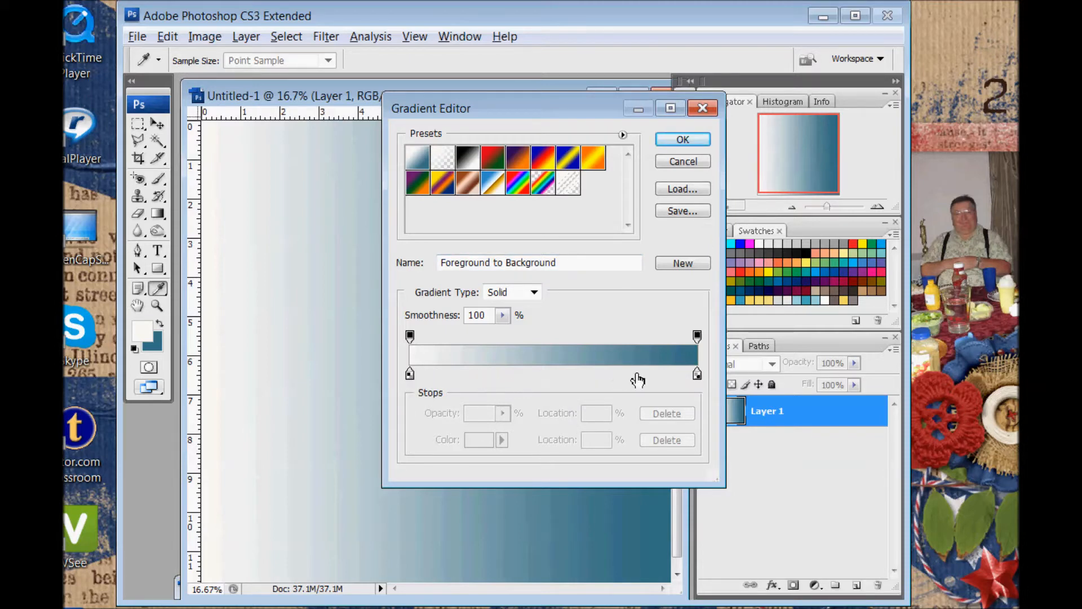
double_click(410, 374)
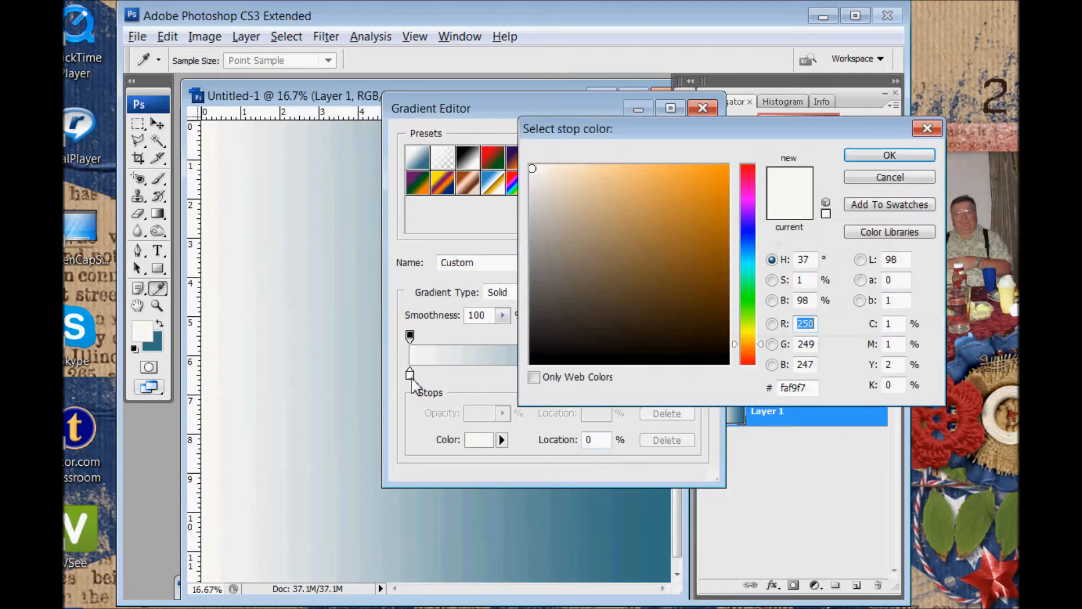
left_click_drag(699, 138, 477, 42)
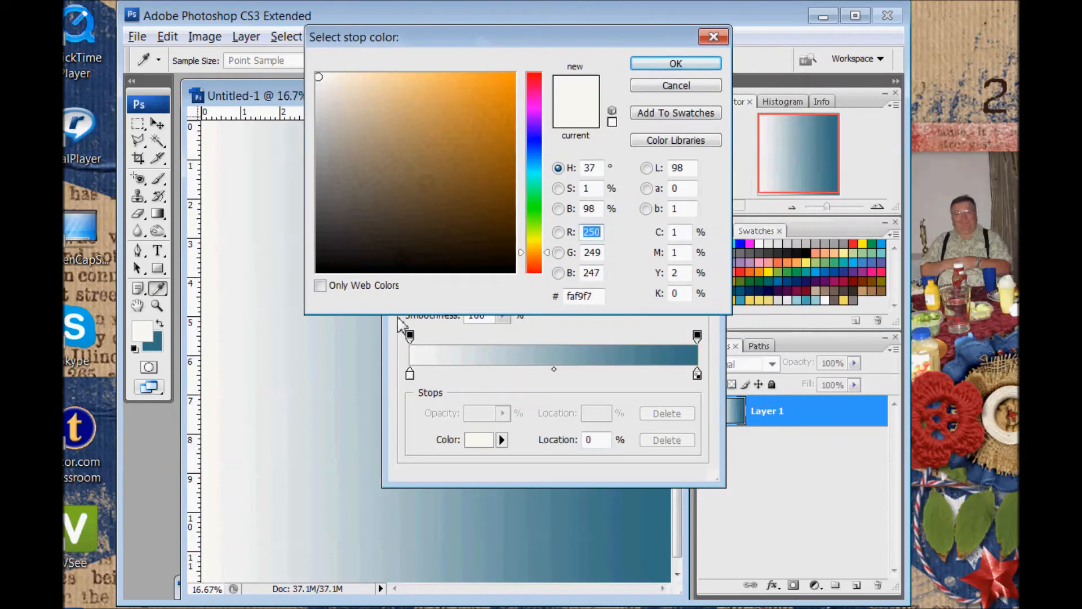
left_click_drag(612, 37, 576, 63)
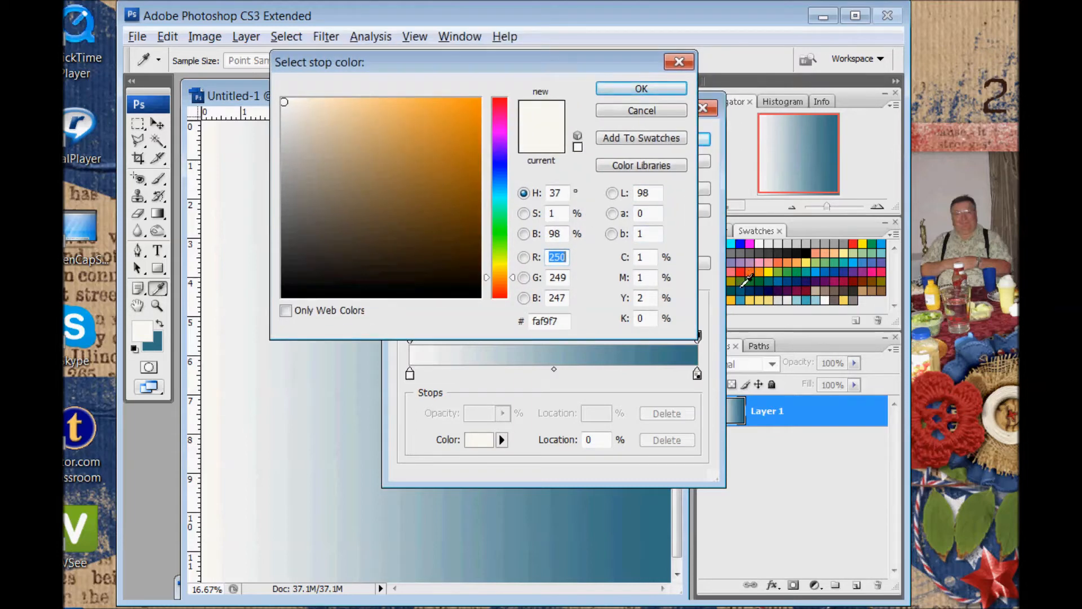
left_click(744, 282)
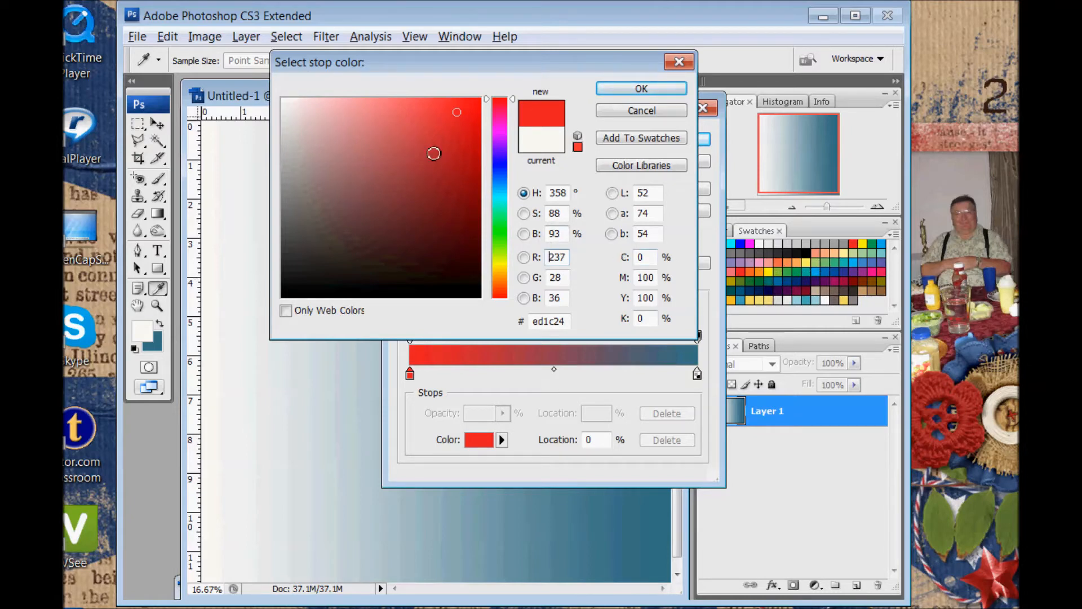
left_click(642, 89)
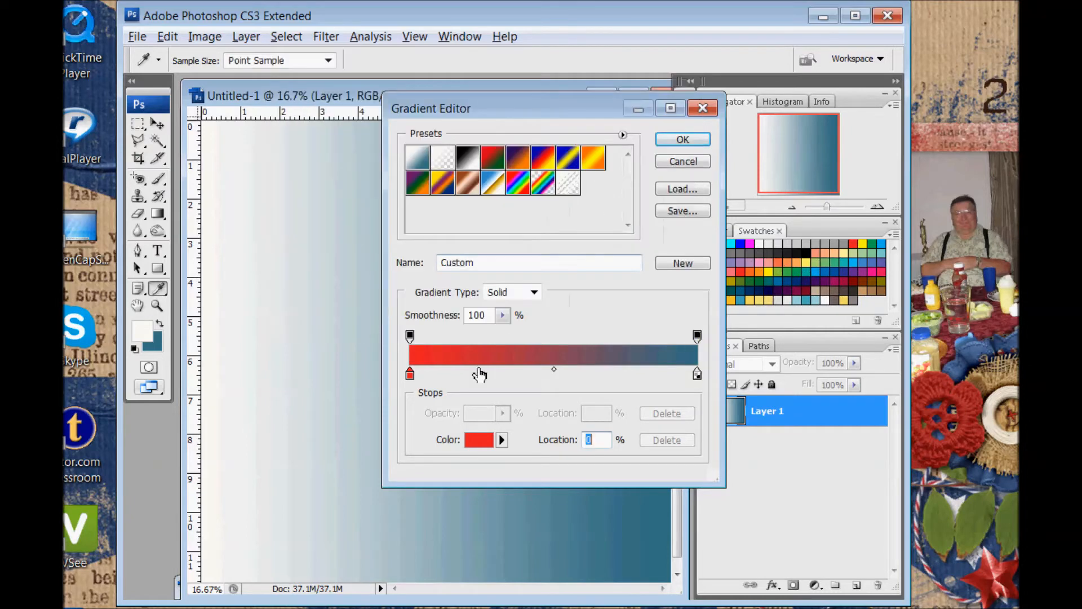
Add an orange color stop, hex f26522, beside the red one and position it at 19%
left_click(445, 376)
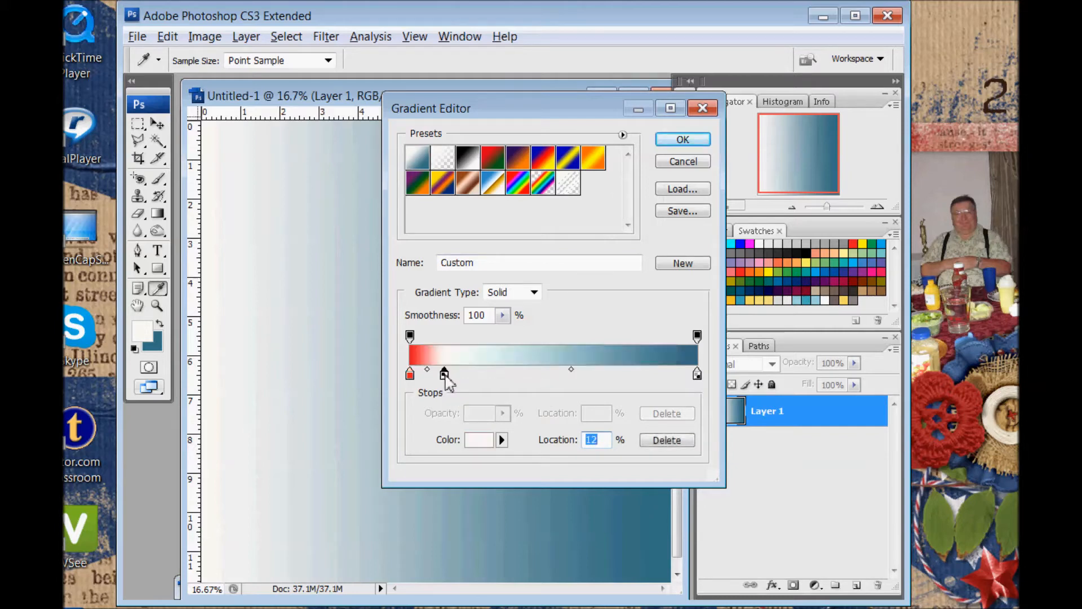
double_click(445, 374)
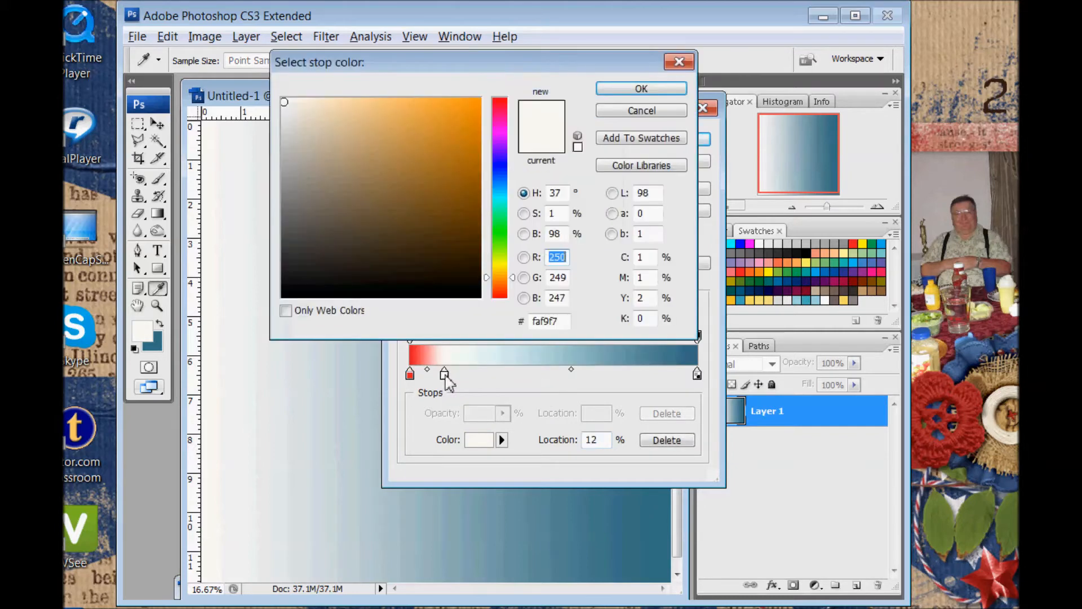
left_click(757, 275)
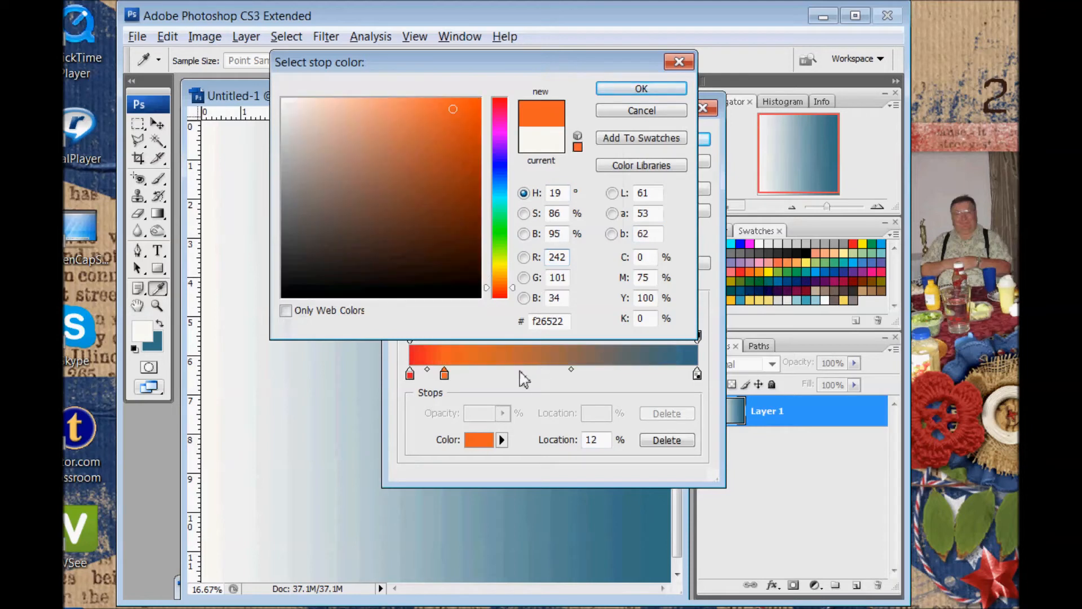
left_click(642, 90)
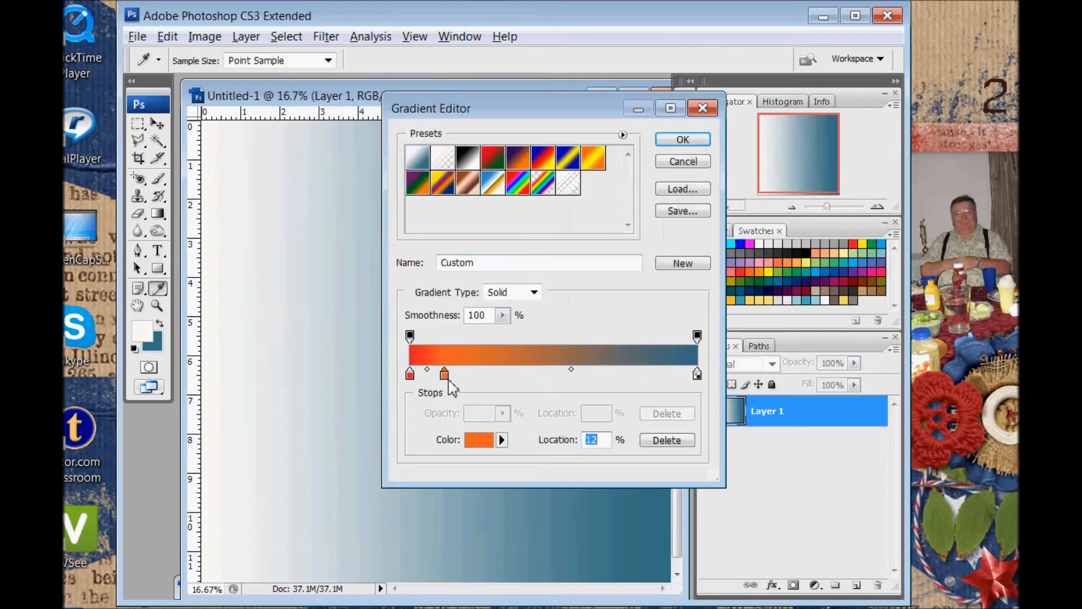
left_click_drag(445, 381, 466, 382)
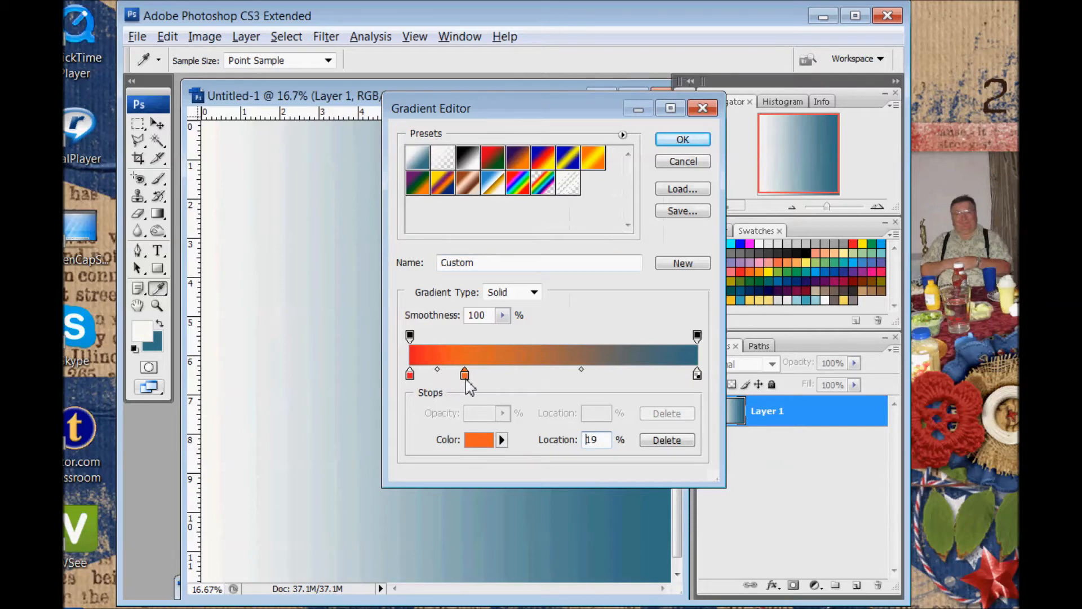
Add a yellow color stop, hex fff200, to the gradient at 31%
left_click(499, 377)
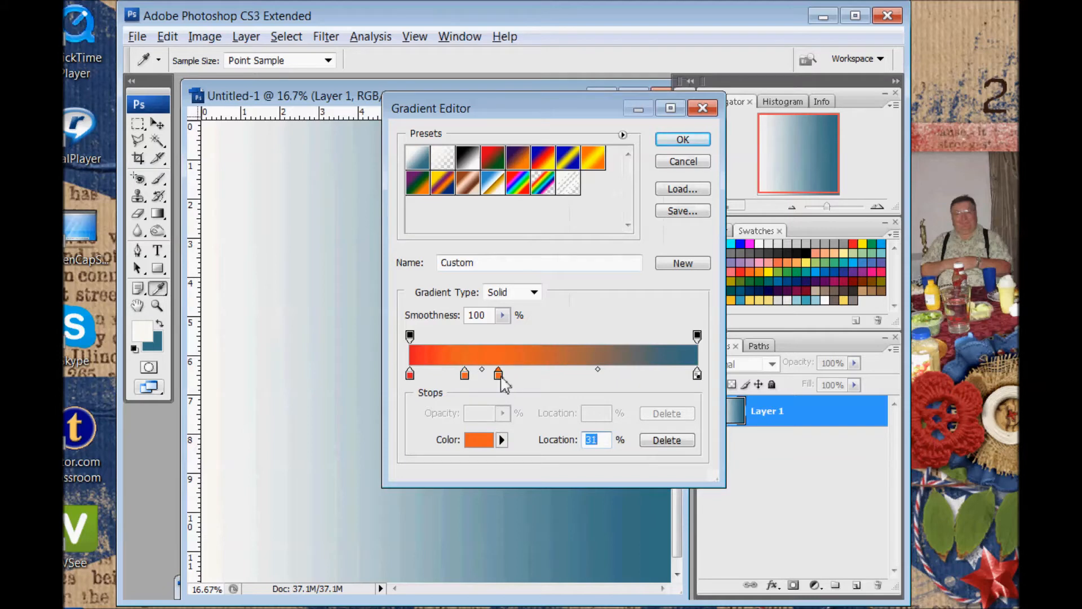
double_click(500, 377)
left_click(769, 273)
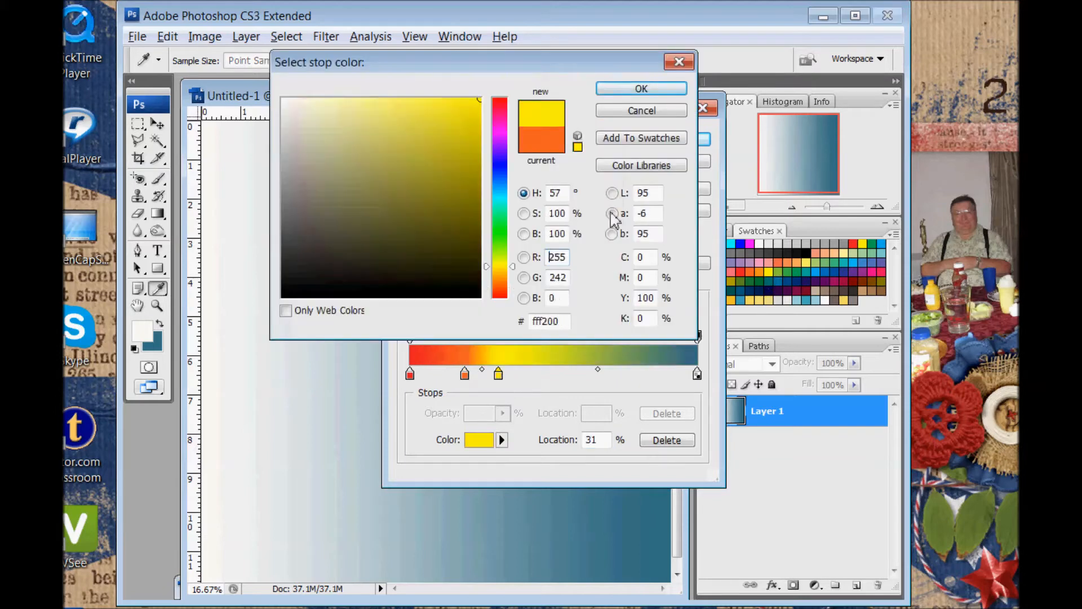
left_click(628, 90)
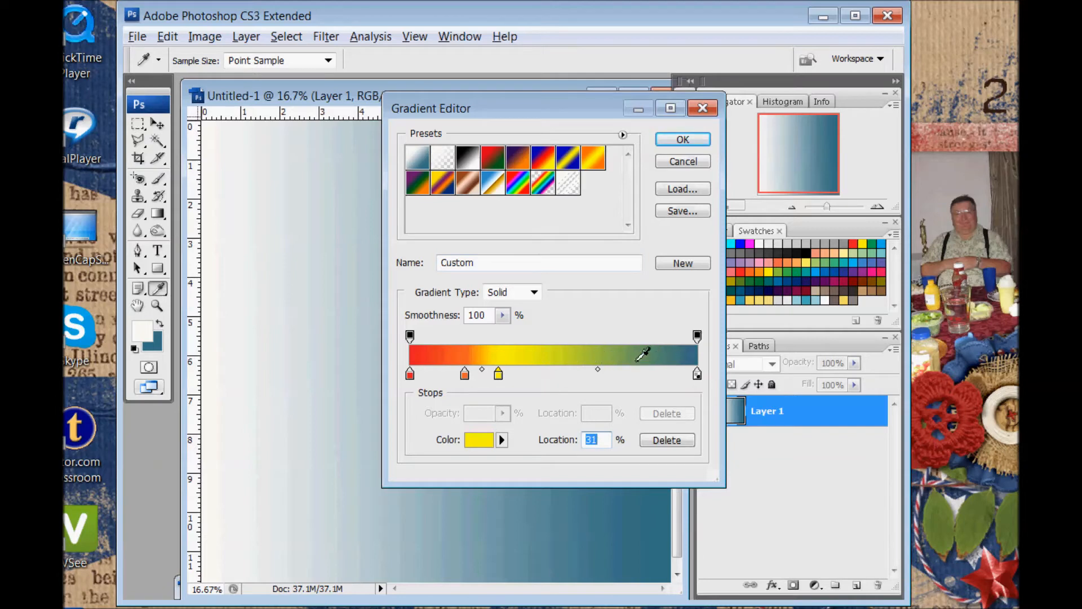
Add a green color stop from the swatches to the gradient at 47%
left_click(544, 374)
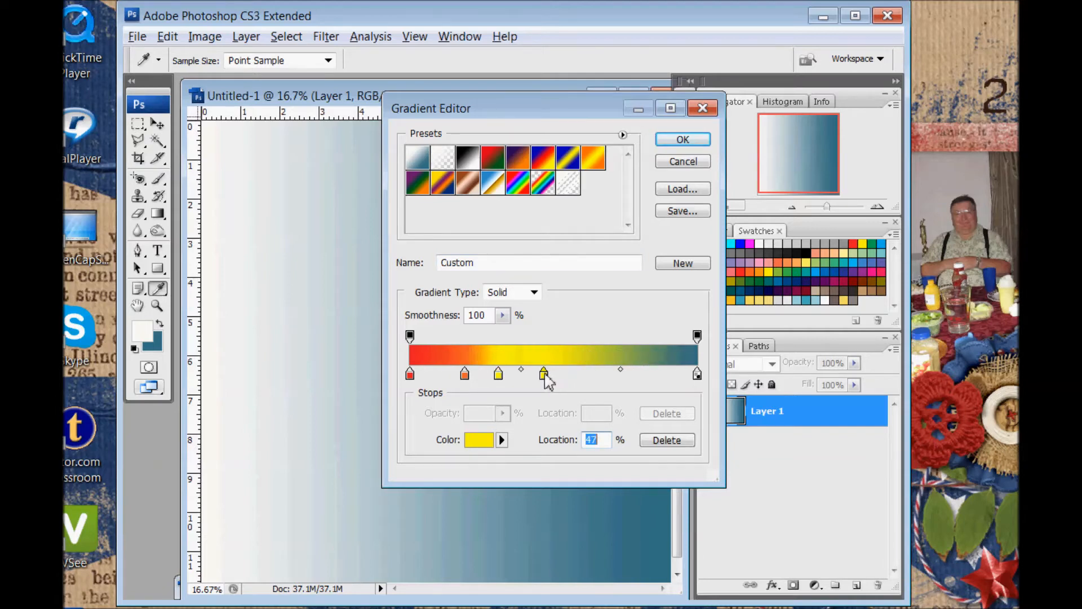
double_click(545, 374)
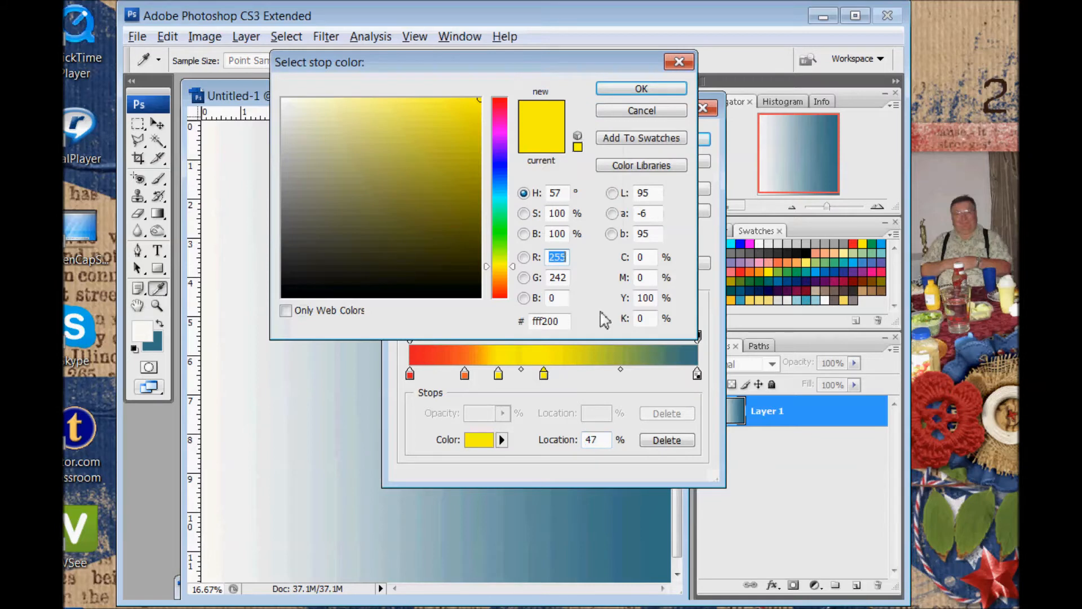
left_click(793, 282)
left_click(642, 89)
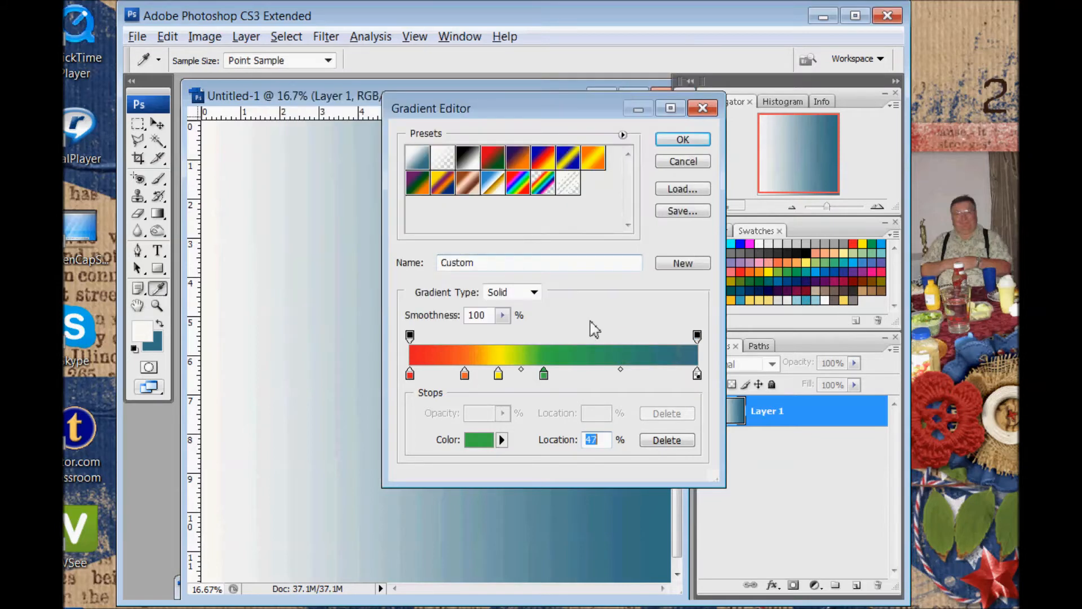
Move the teal end stop to 76% and add a purple color stop, hex 92278f, at 98% using a swatch
left_click_drag(697, 374, 629, 374)
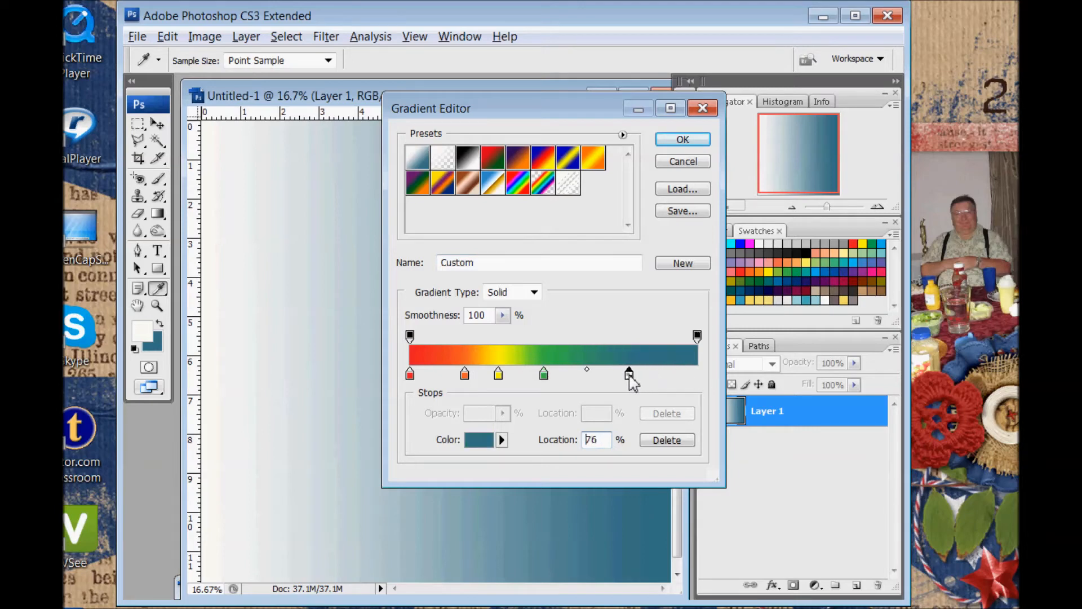
left_click(693, 375)
double_click(693, 374)
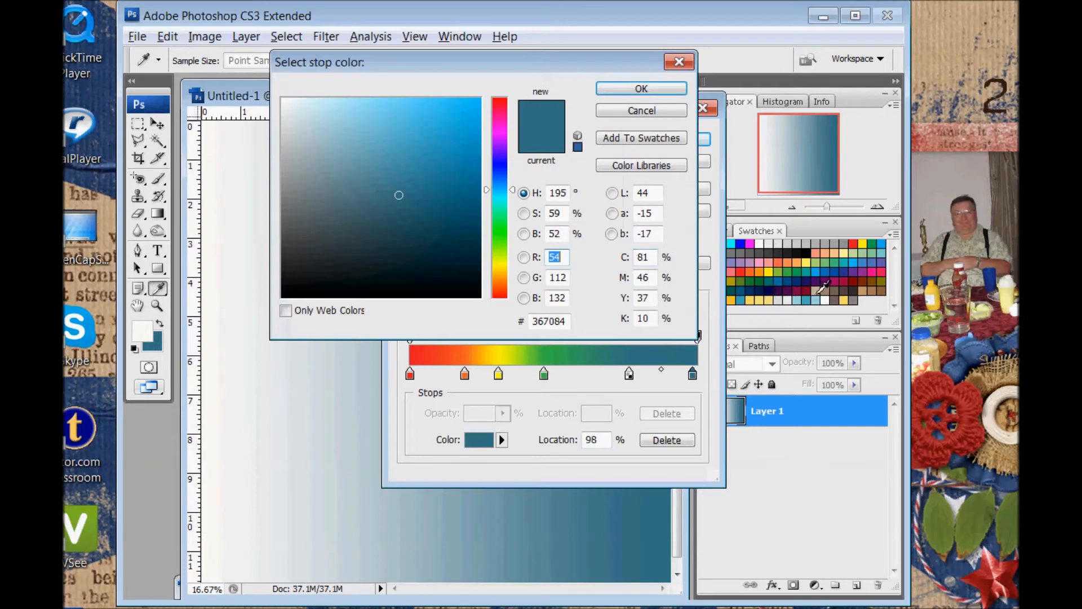
left_click(856, 282)
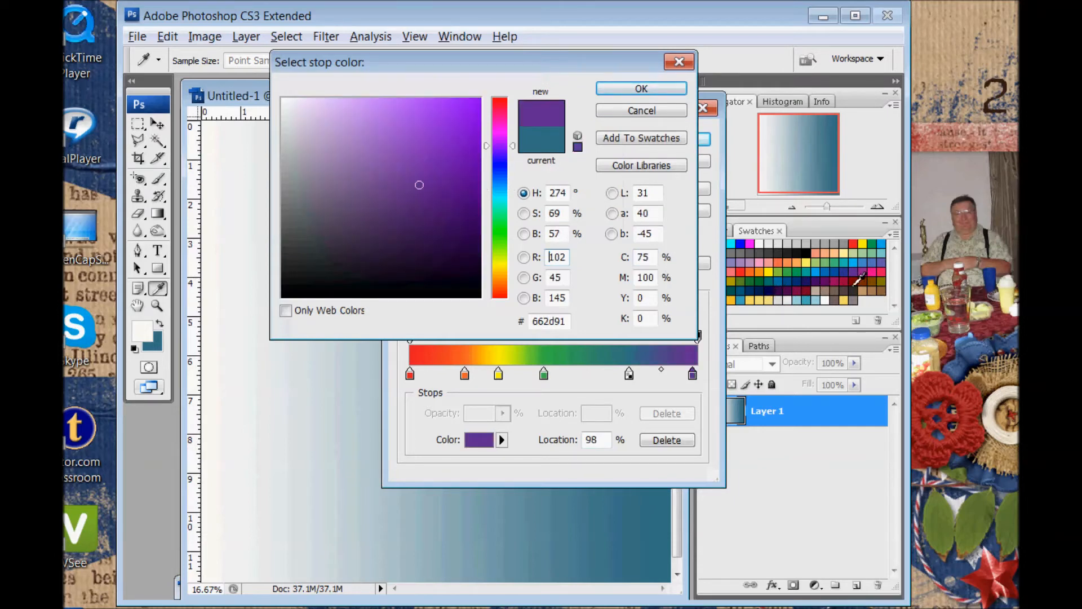
left_click(863, 284)
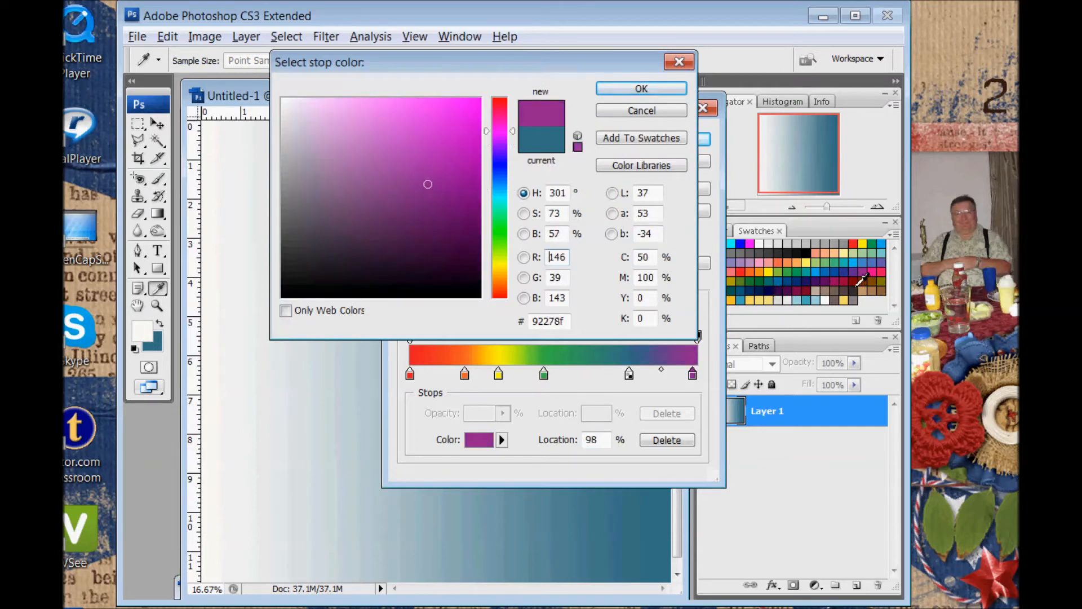
left_click(636, 89)
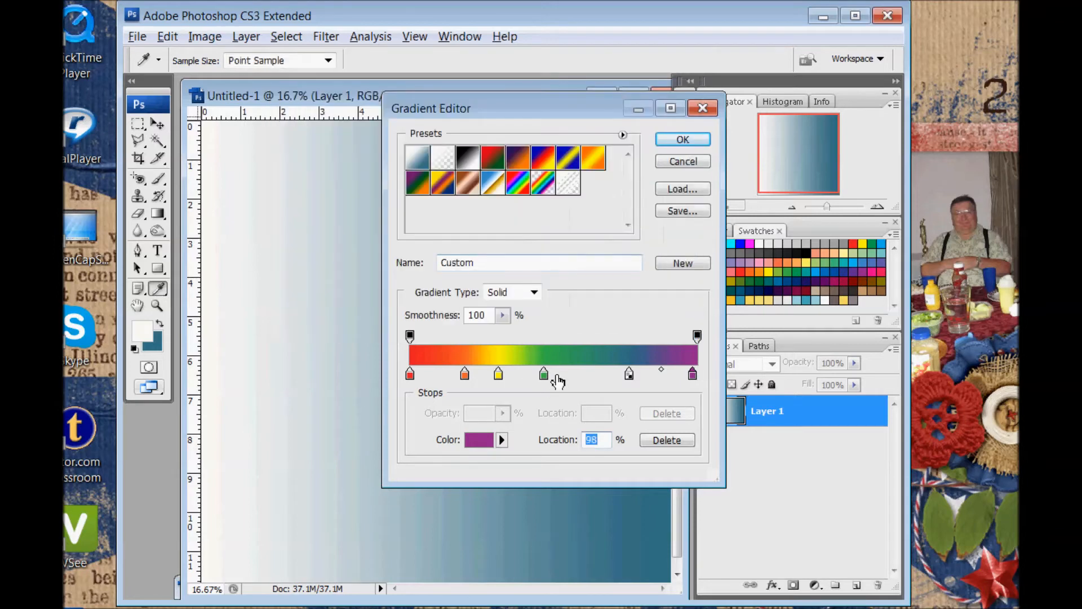
Shift the green stop to 54% and recolor the teal stop at 76% to bright blue, hex 00aeef, using a swatch
left_click_drag(544, 377, 564, 376)
left_click(629, 375)
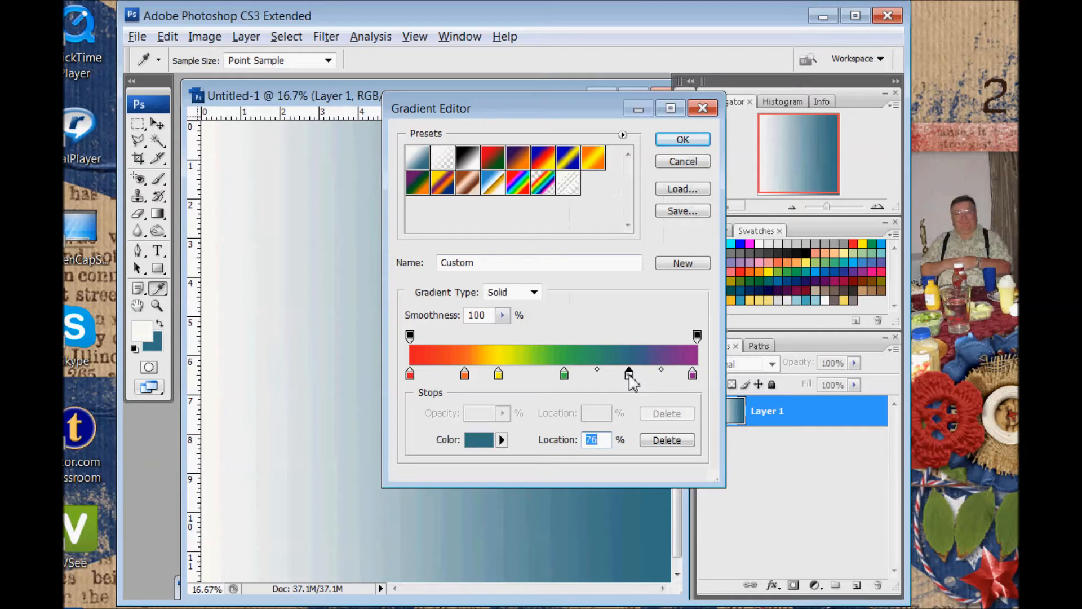
double_click(629, 375)
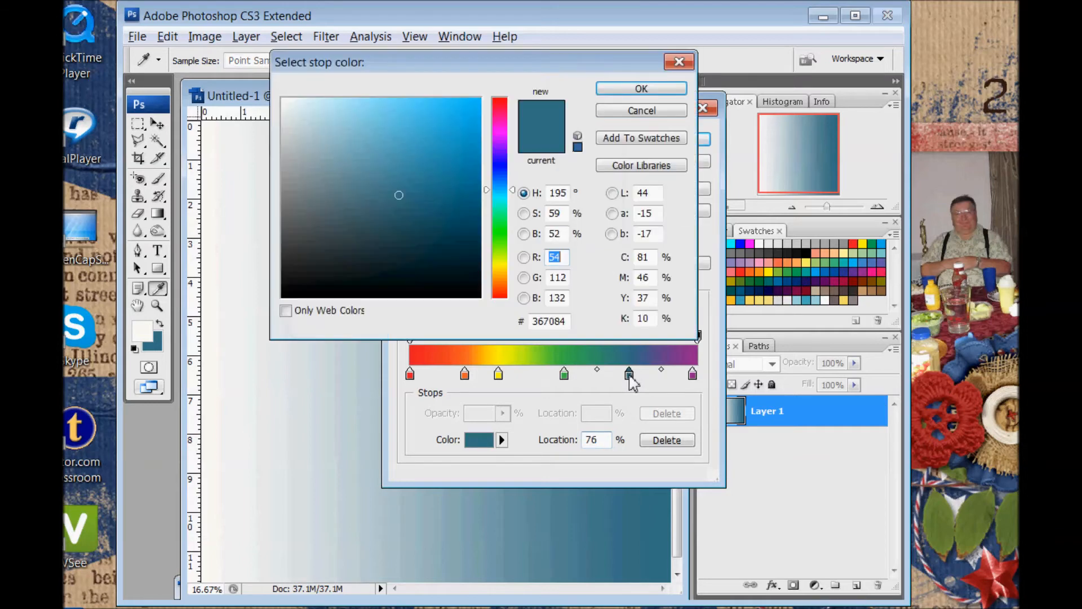
left_click(820, 280)
left_click(641, 89)
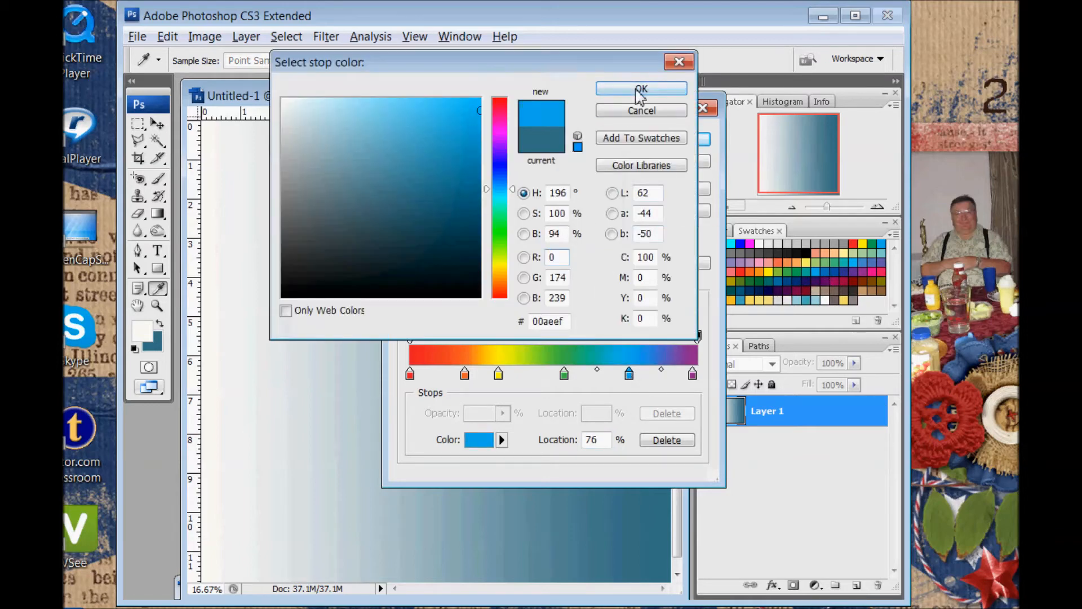
left_click(512, 377)
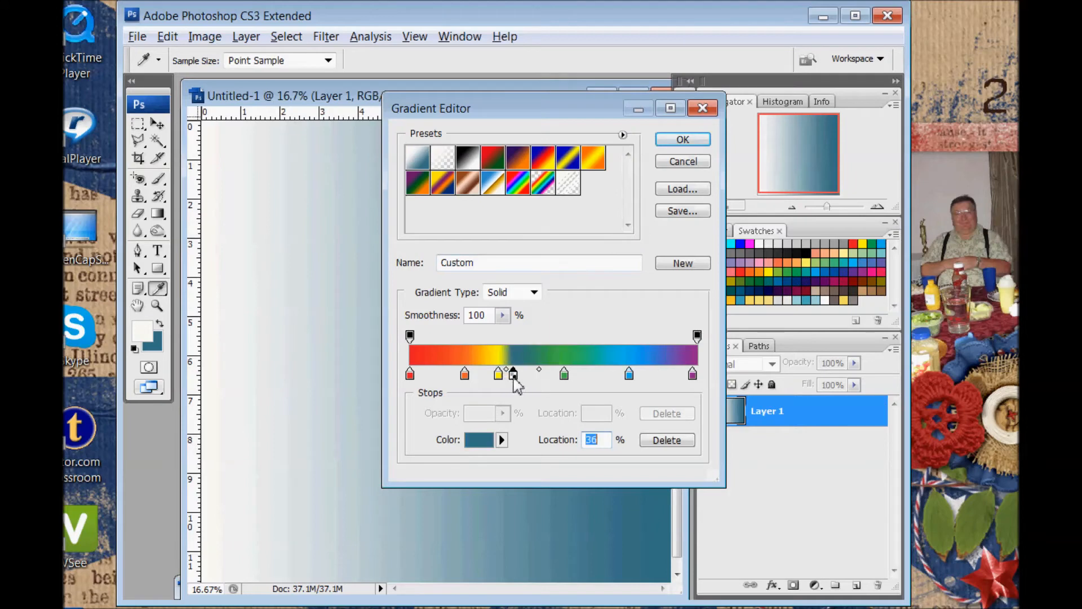
left_click(166, 37)
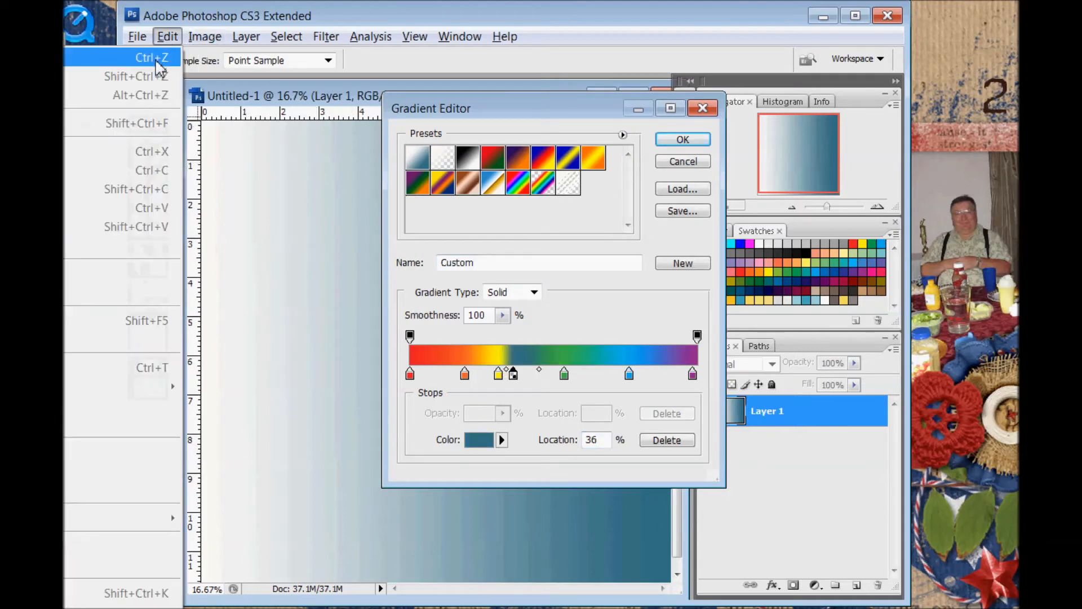
left_click(155, 64)
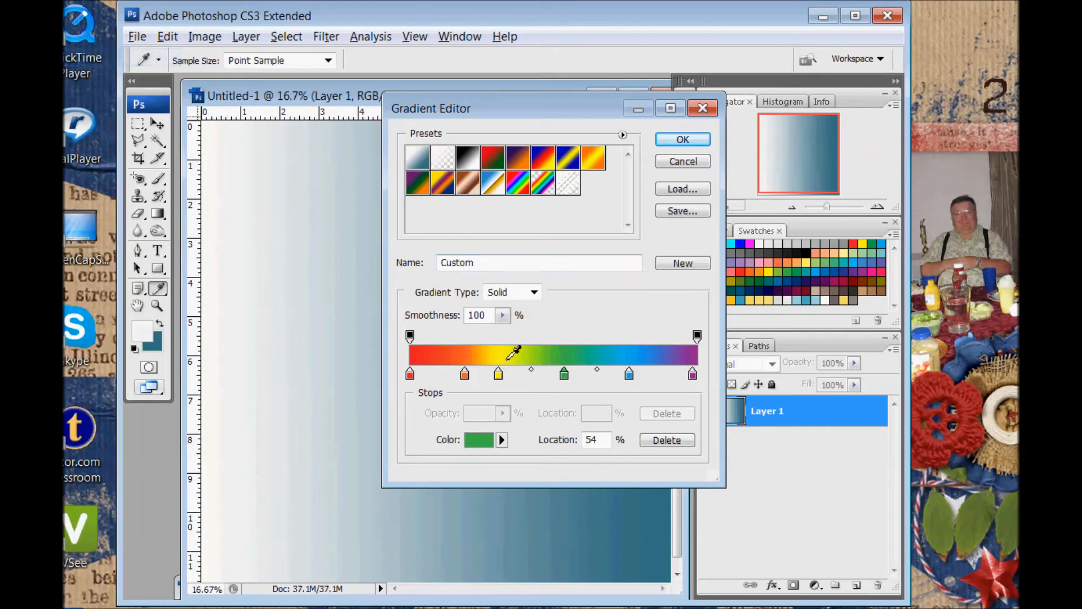
Space the color stops evenly, placing orange at 20% and yellow at 39% and shifting green and blue closer to the purple end
mouse_move(499, 379)
left_mouse_down()
mouse_move(457, 376)
mouse_move(505, 376)
left_mouse_up()
left_click_drag(630, 377, 639, 376)
left_click_drag(566, 378, 580, 378)
left_click_drag(507, 378, 524, 378)
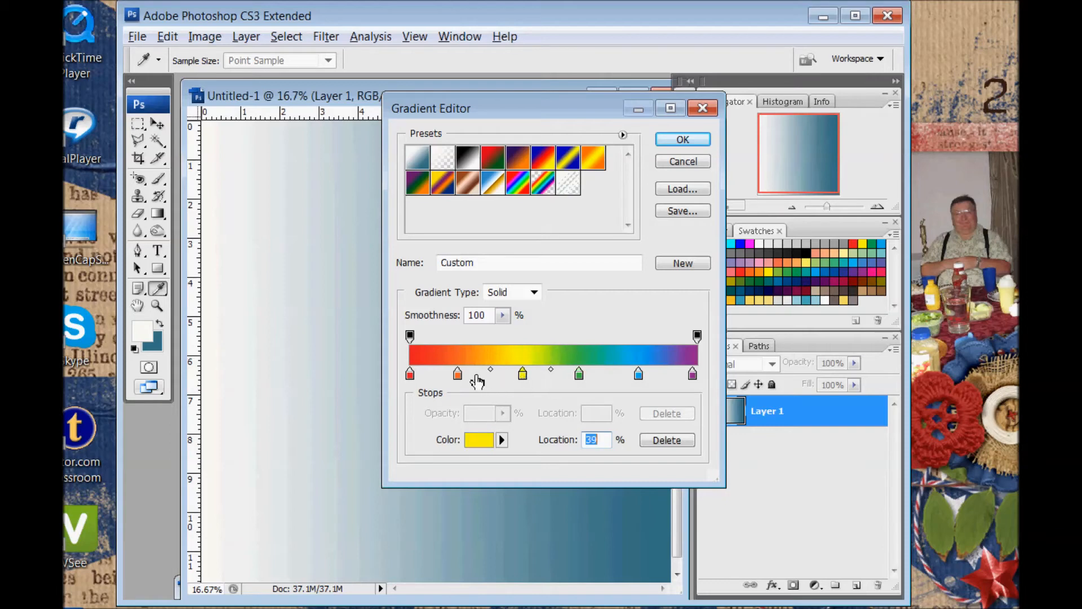
left_click_drag(458, 376, 467, 377)
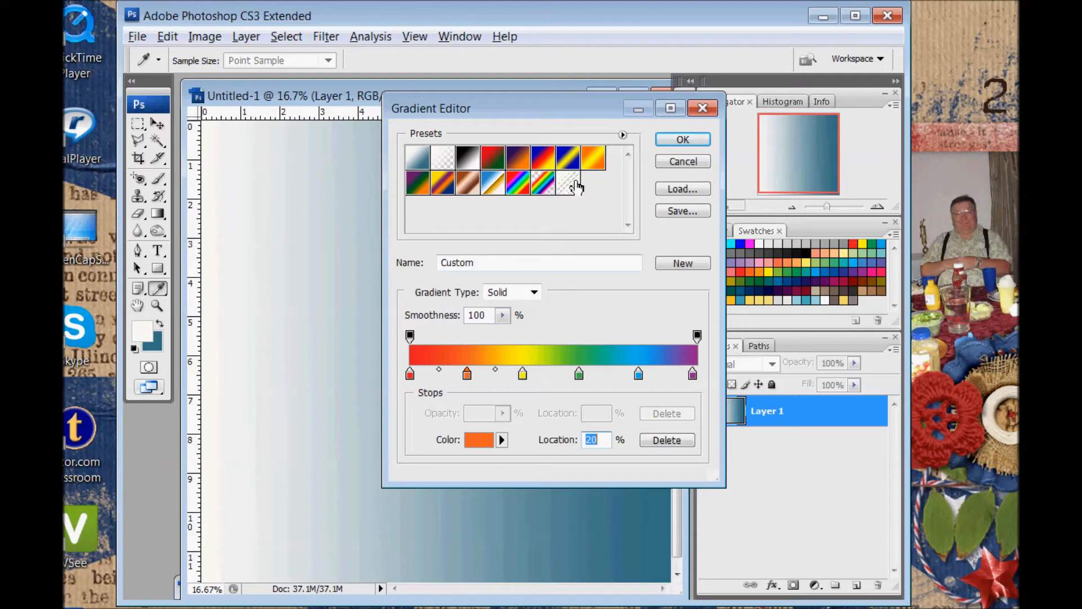
Accept the custom gradient, fill the canvas with it horizontally from red to purple, and widen the application window
left_click(683, 141)
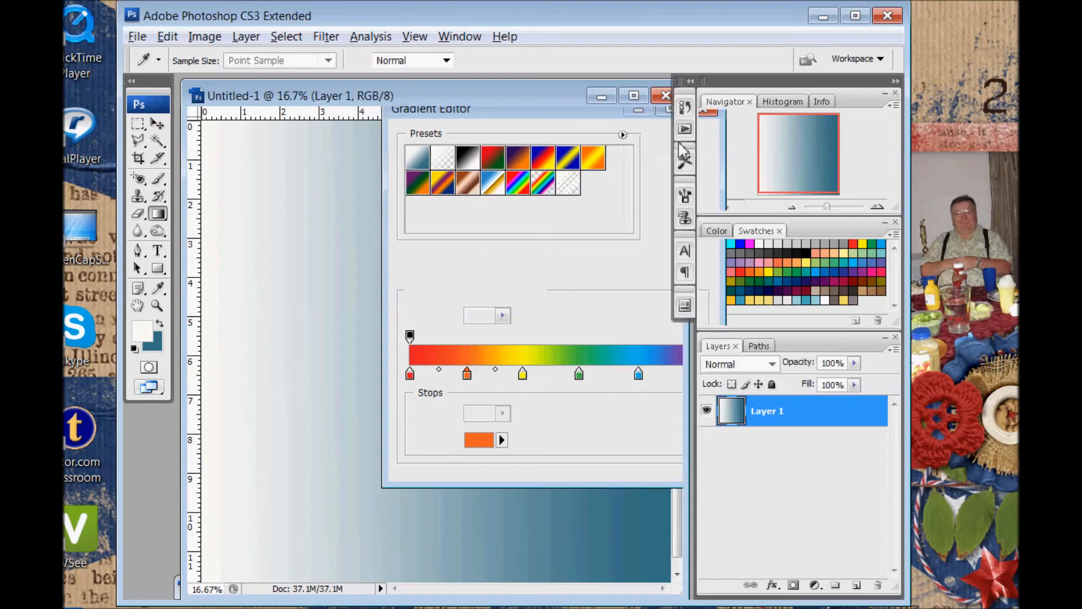
left_click_drag(208, 347, 657, 357)
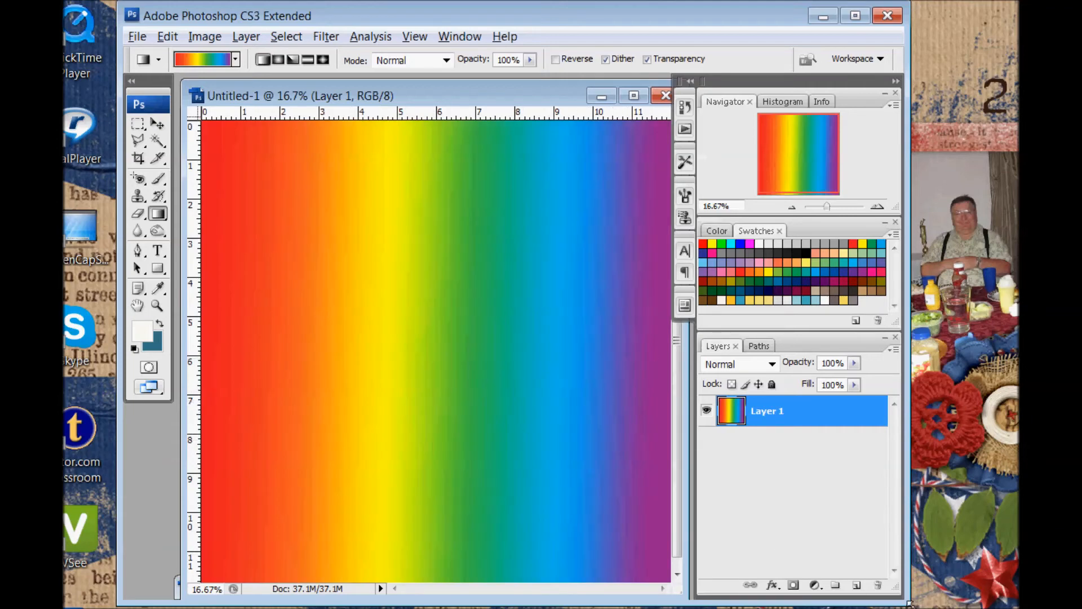
left_click_drag(908, 603, 968, 603)
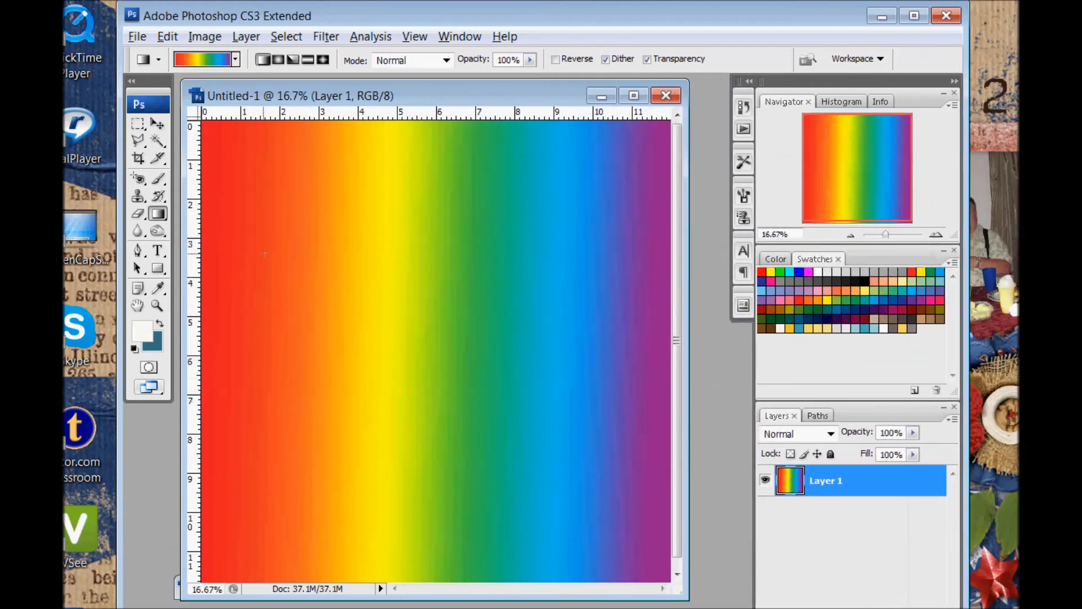
Bring up the minimized freebieRAW.tif document and maximize it
left_click(181, 587)
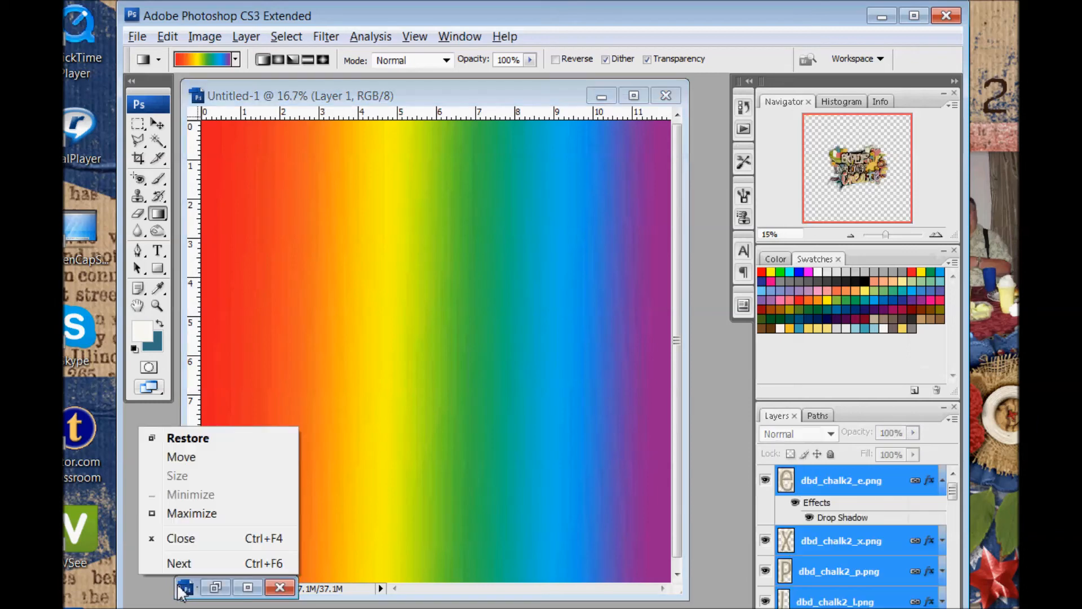
left_click(217, 589)
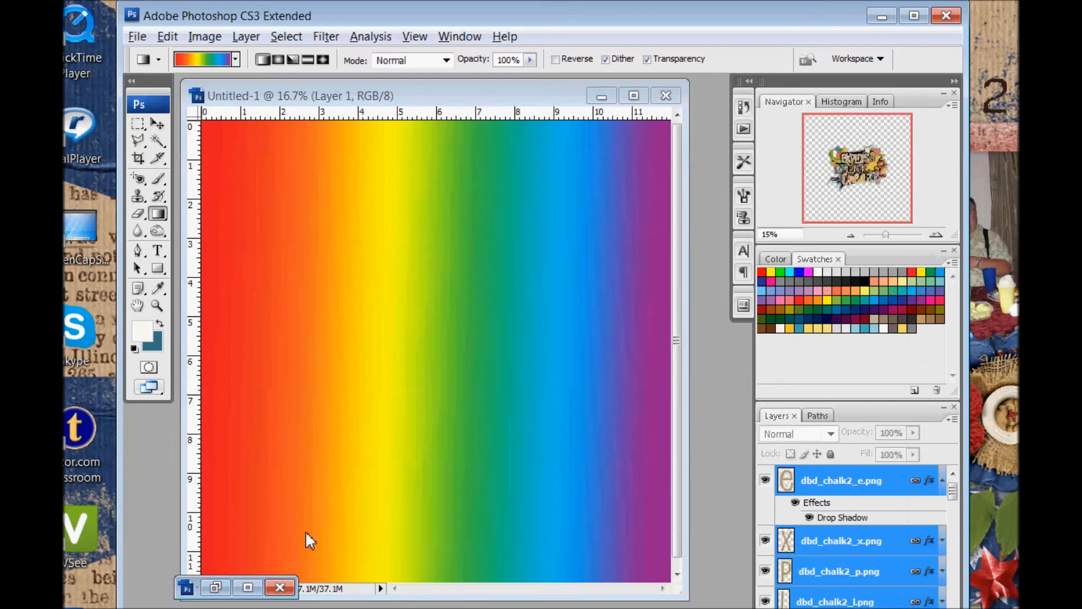
left_click(248, 588)
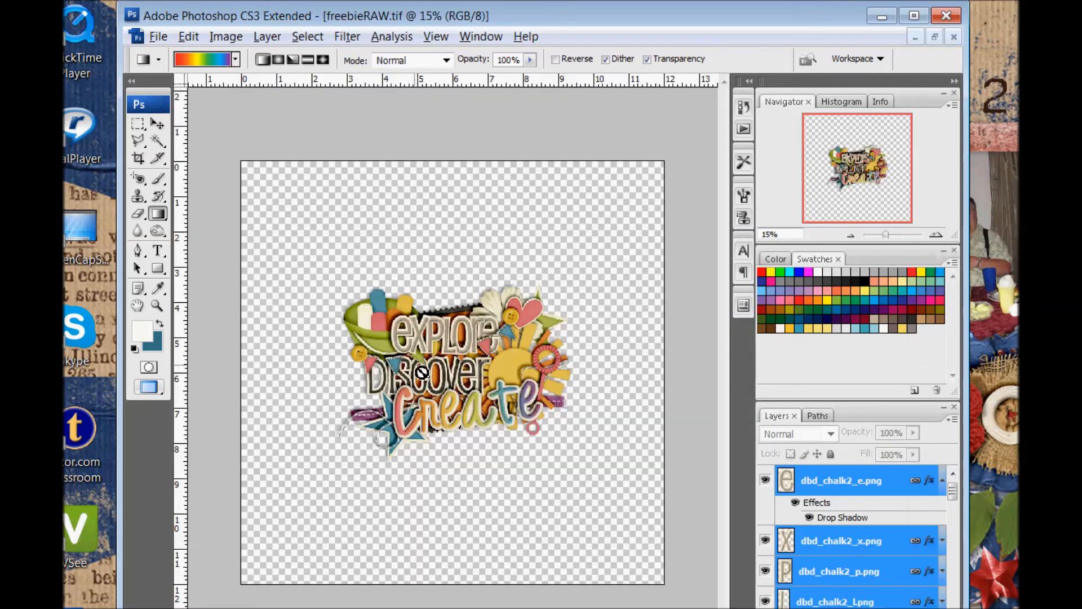
Select the multicolor gradient layer Layer 3 copy above the Create copy text and move it slightly up and to the left
left_click(157, 124)
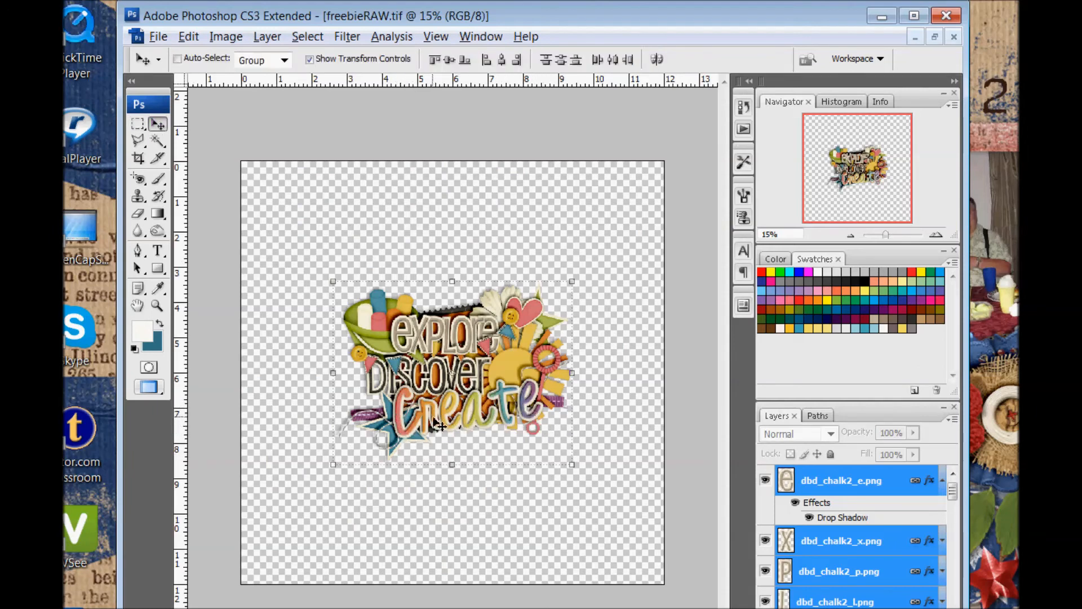
scroll(852, 541, "down", 5)
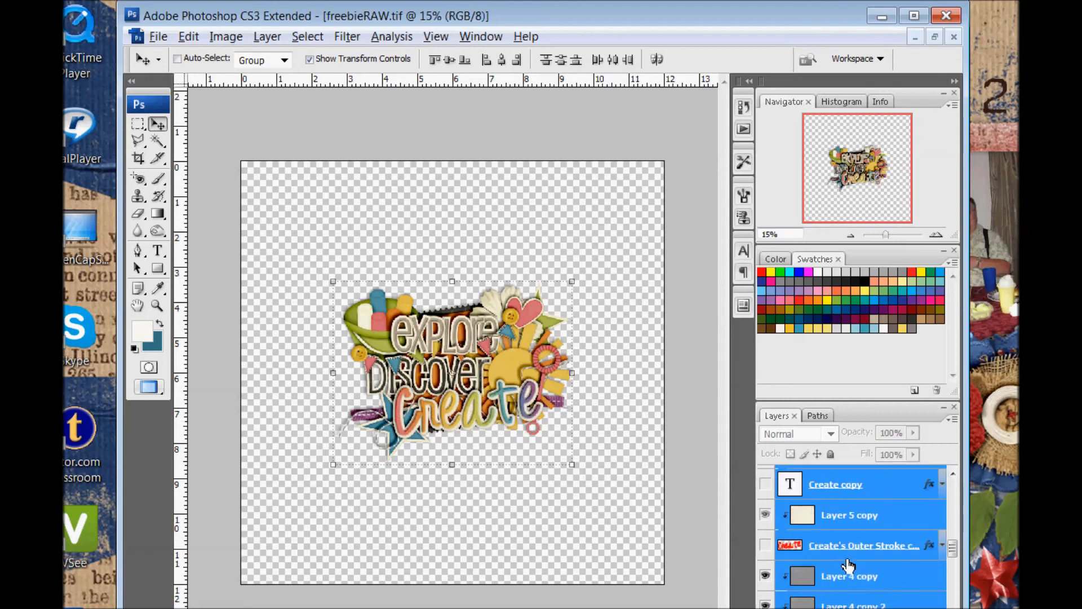
left_click(832, 510)
scroll(829, 567, "down", 3)
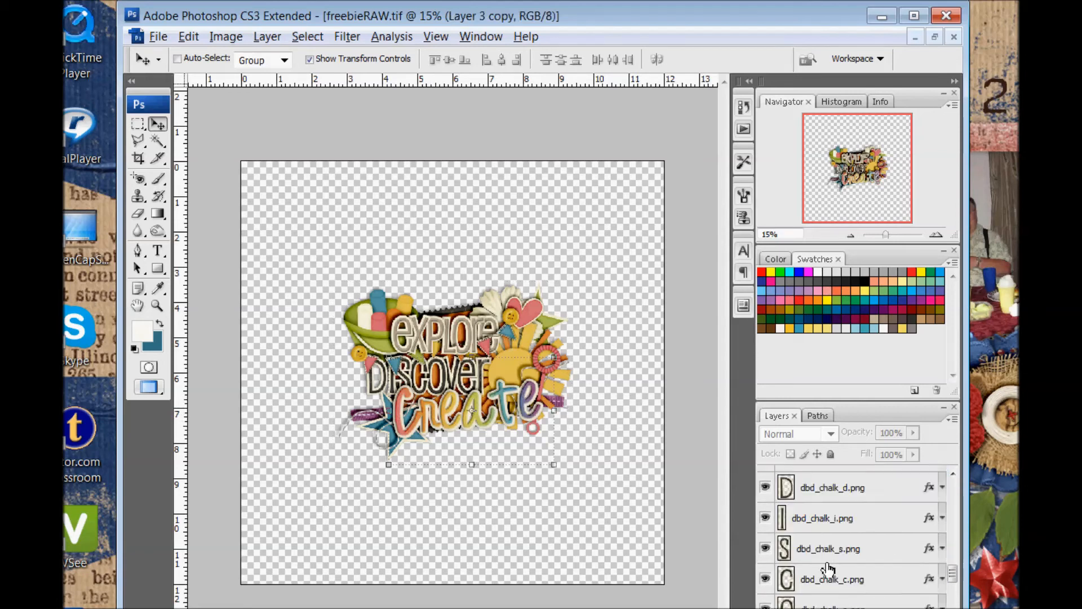
scroll(829, 566, "down", 3)
scroll(829, 566, "up", 6)
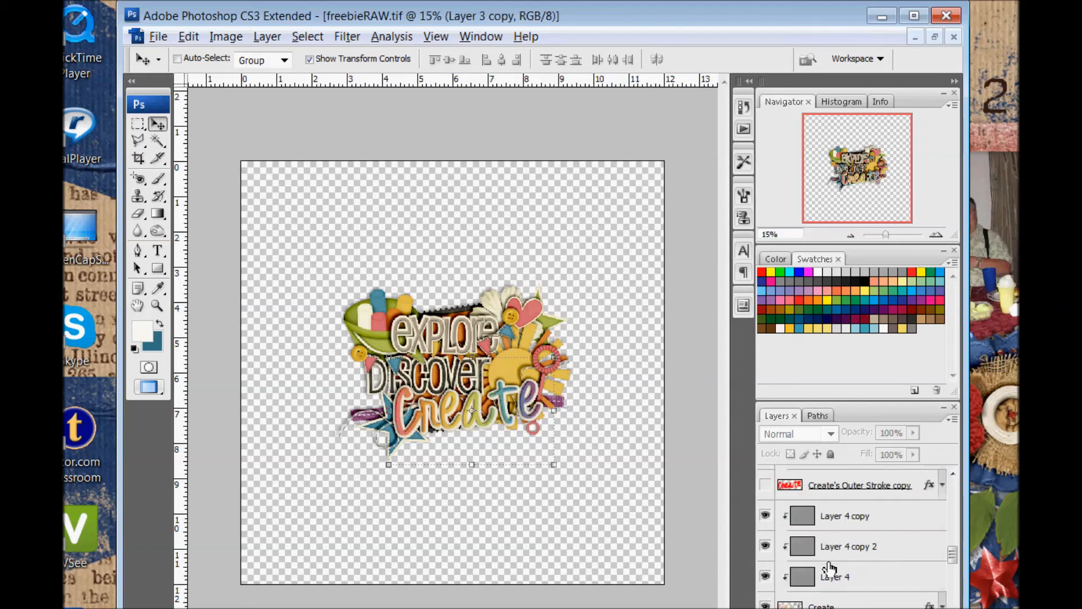
scroll(829, 567, "down", 4)
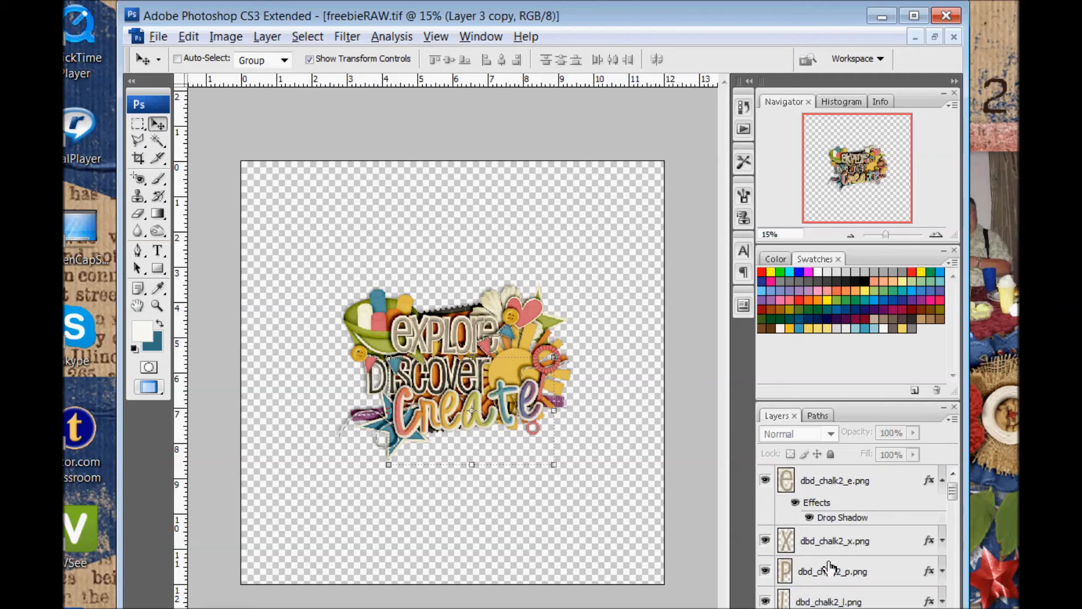
scroll(829, 567, "down", 6)
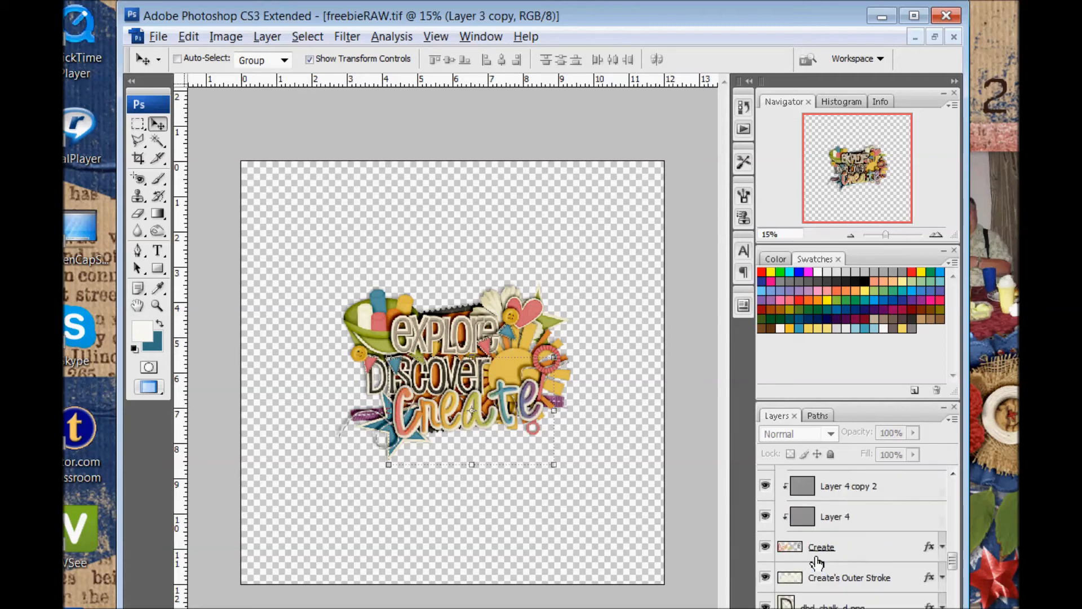
scroll(817, 562, "up", 5)
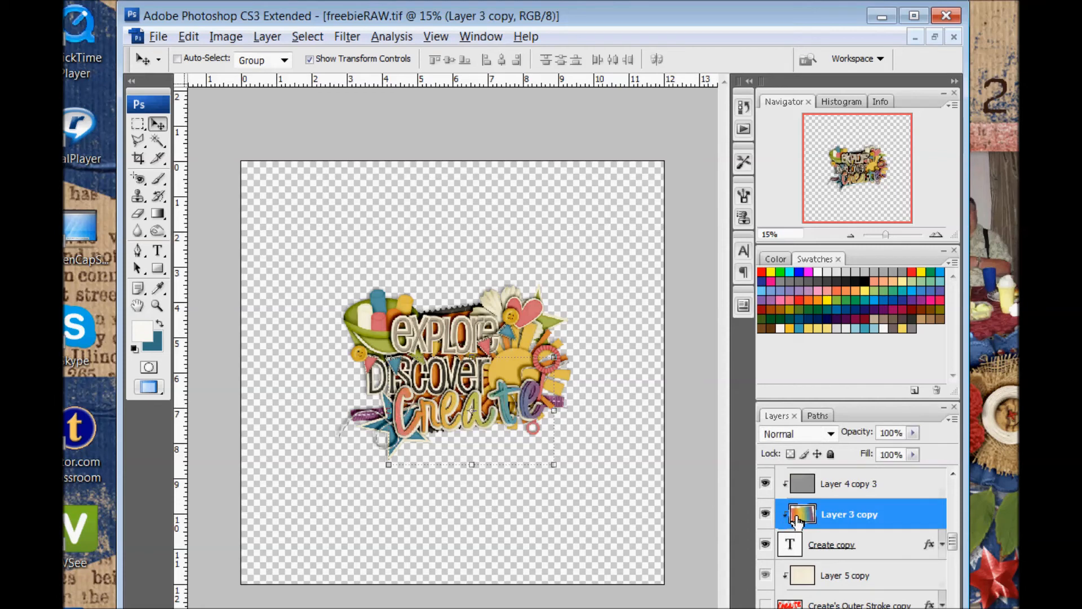
mouse_move(542, 430)
left_mouse_down()
mouse_move(547, 402)
mouse_move(533, 416)
left_mouse_up()
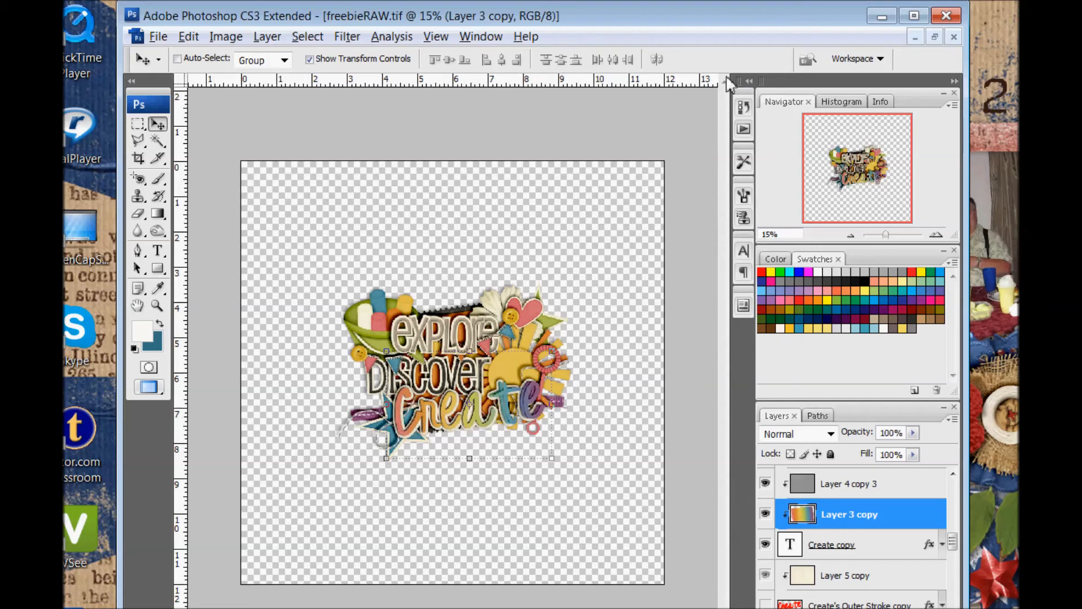
Enlarge the workspace, return to the rainbow document, and draw a radial gradient outward from a point left of the canvas center
left_click_drag(841, 3, 846, 0)
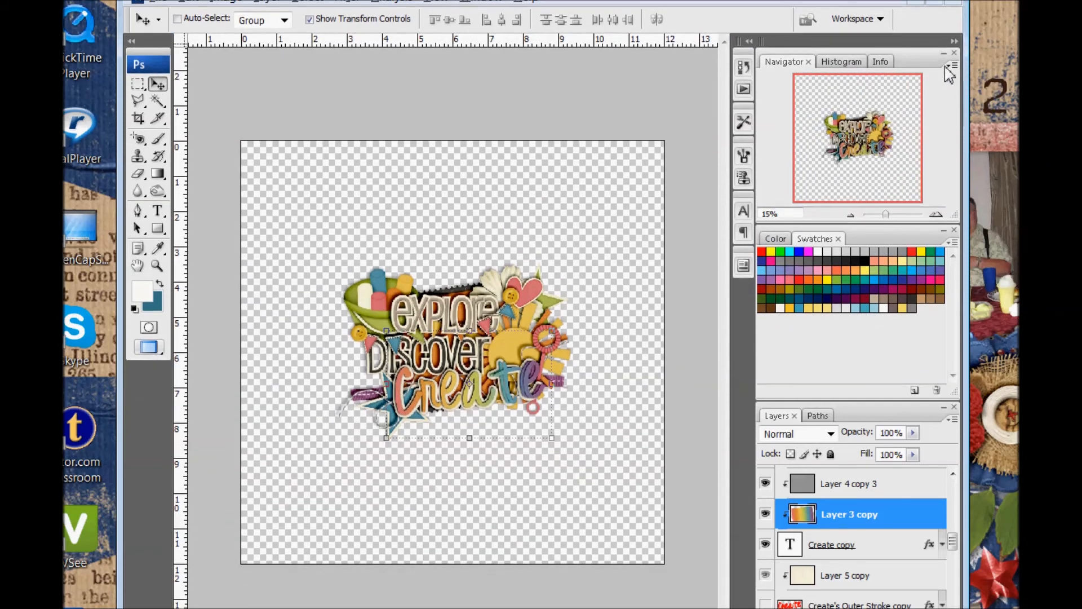
left_click_drag(969, 76, 997, 76)
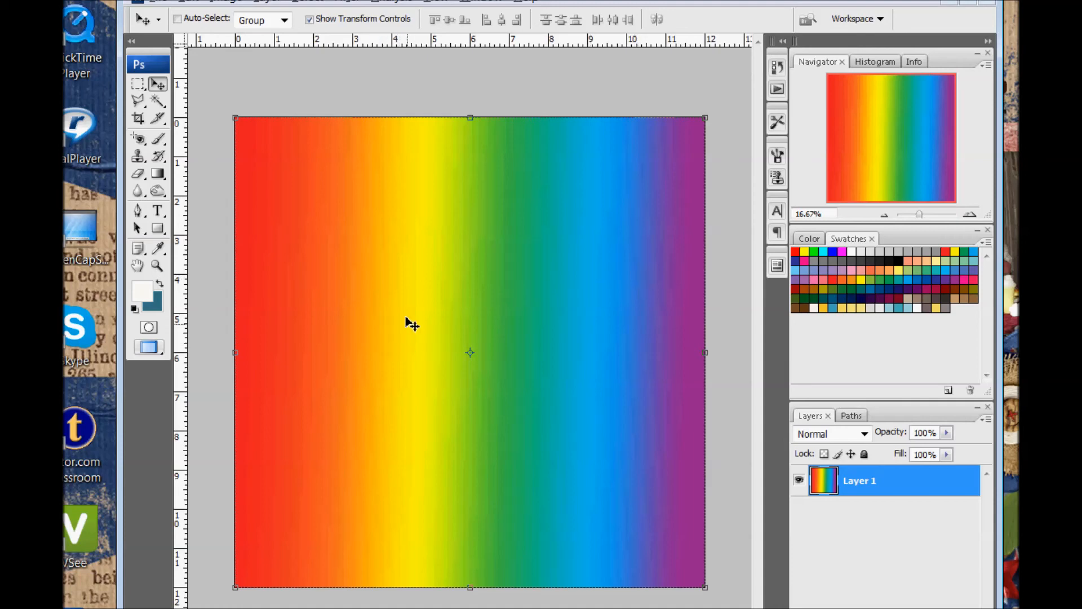
left_click(159, 175)
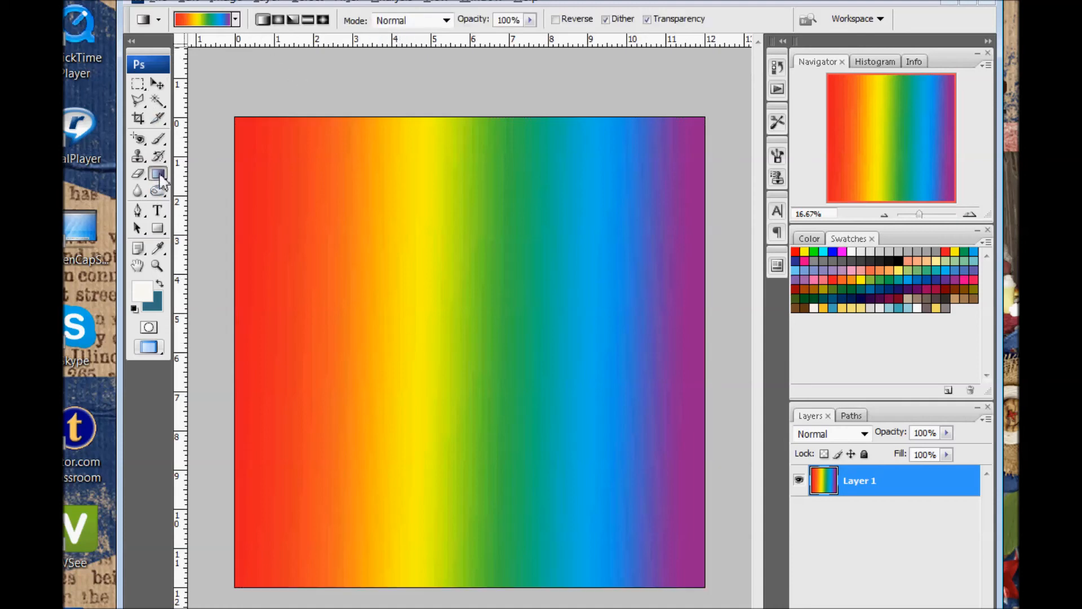
left_click(278, 20)
left_click_drag(348, 326, 587, 339)
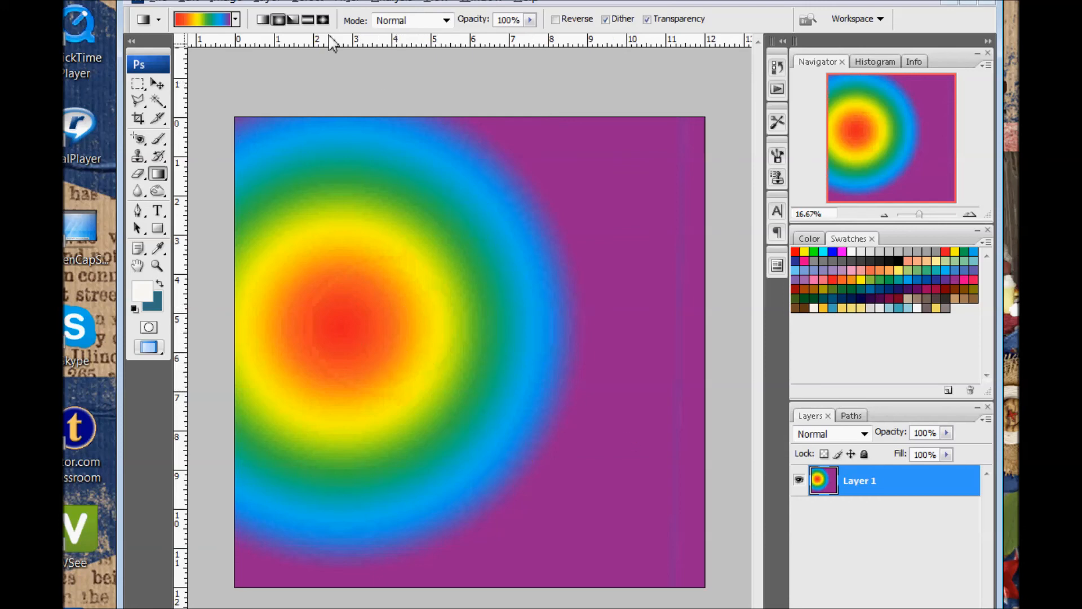
Switch to the reflected gradient style and apply it across the canvas horizontally, from top to bottom, and finally from bottom to top
left_click(308, 21)
left_click_drag(310, 340, 620, 345)
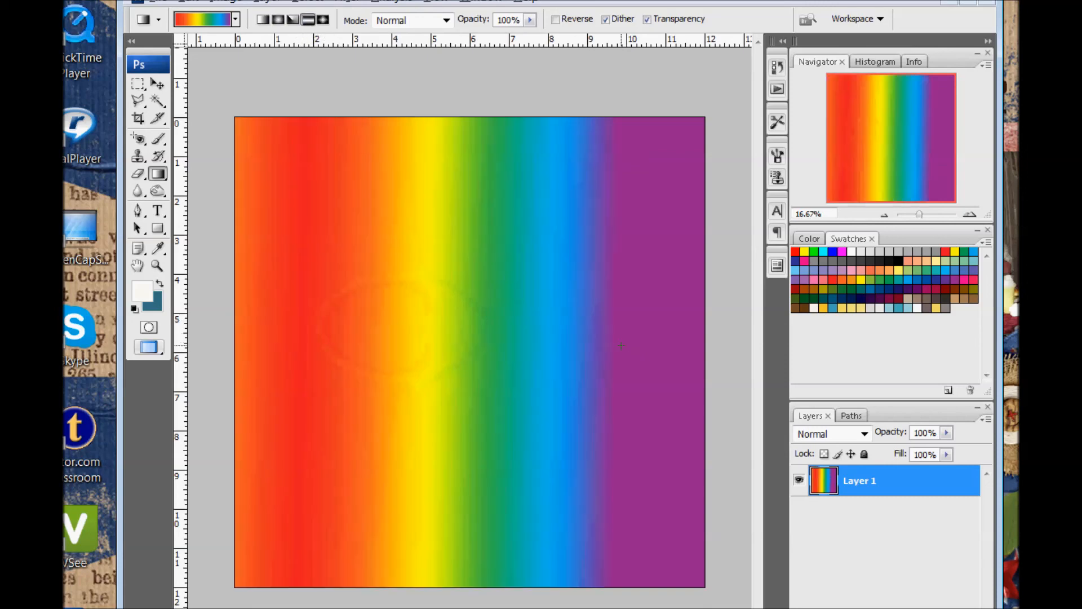
left_click_drag(450, 236, 467, 504)
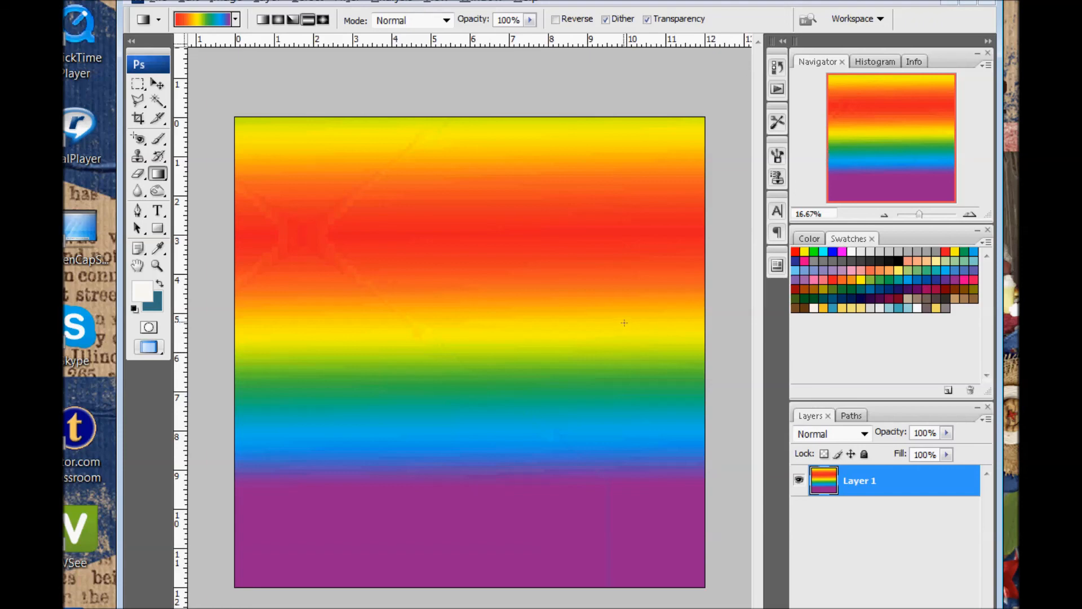
left_click_drag(469, 475, 468, 289)
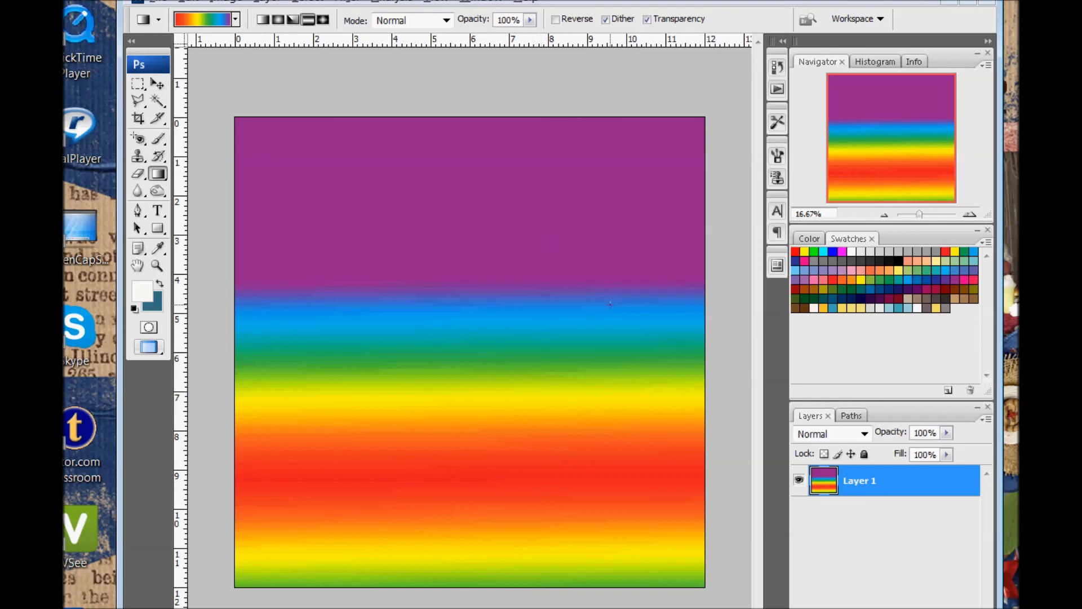
Open the custom rainbow gradient for editing in the Gradient Editor
left_click(214, 20)
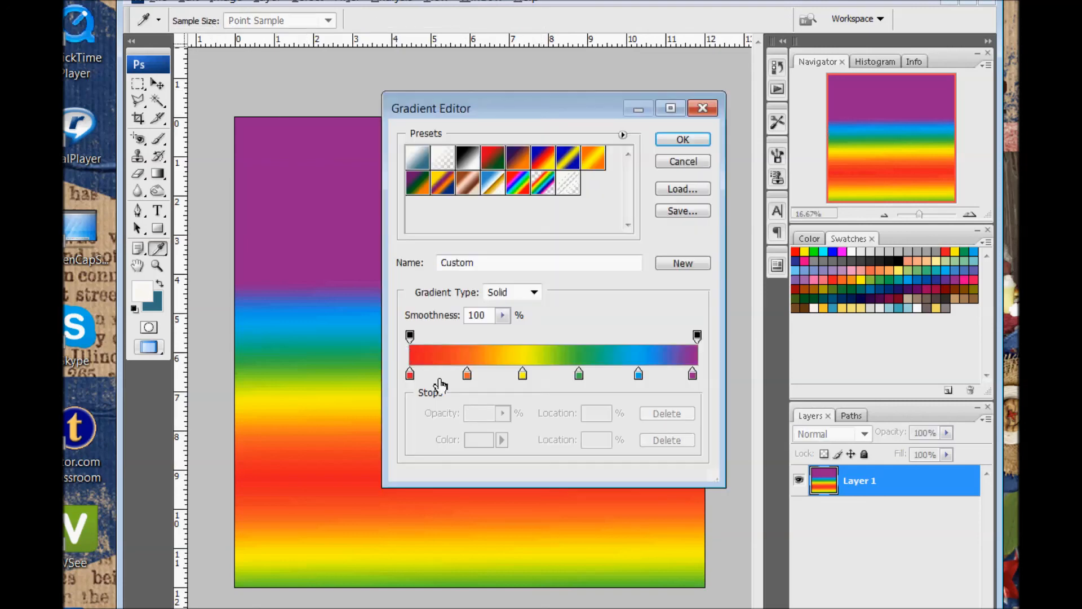